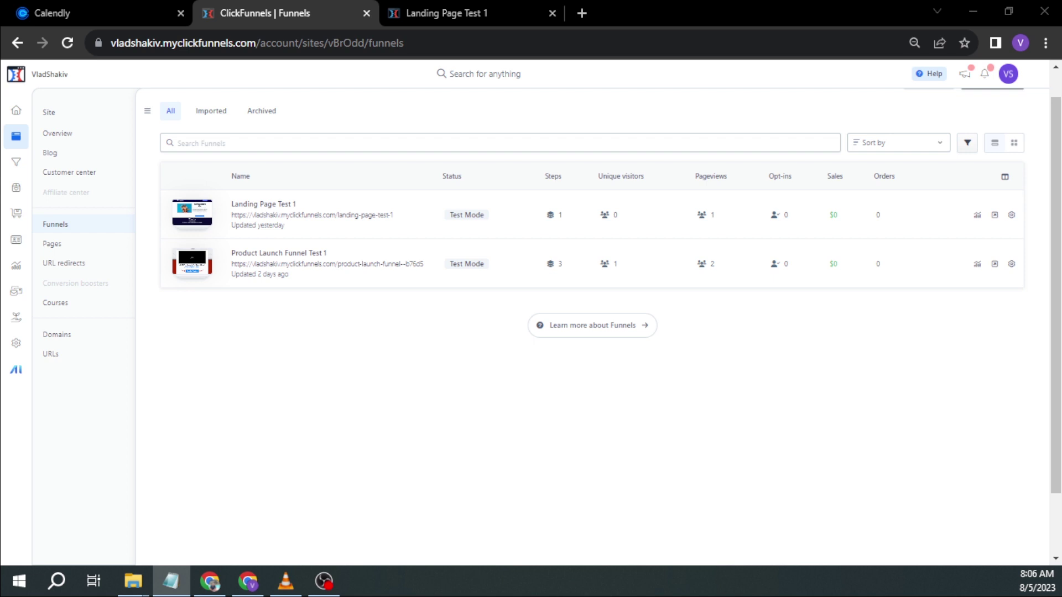
# Step: Switch to Calendly and start a new One-on-One event type from Create > Event type
pyautogui.click(640, 123)
pyautogui.click(97, 14)
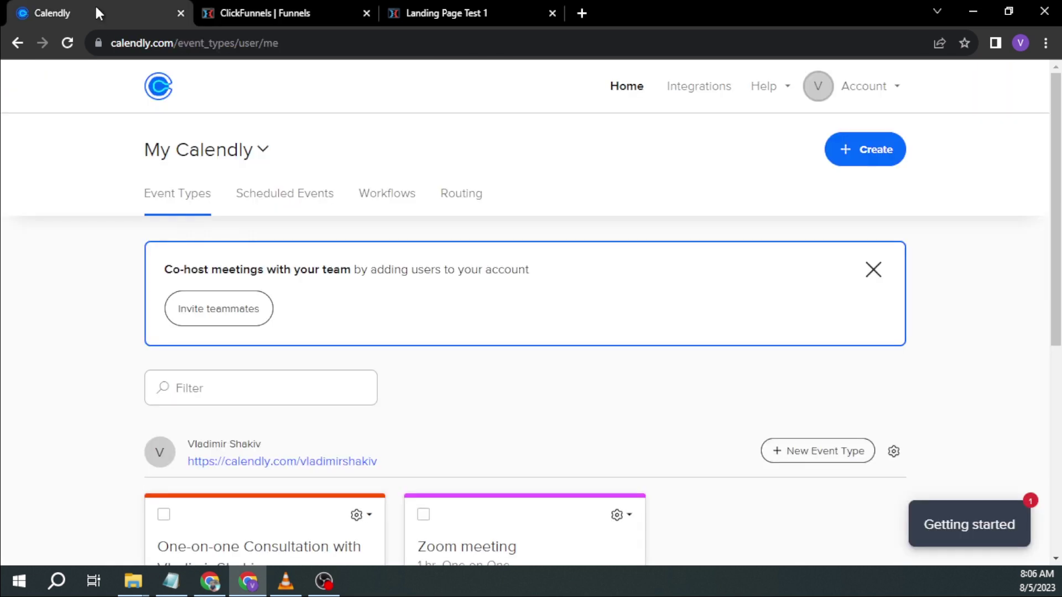
pyautogui.click(851, 98)
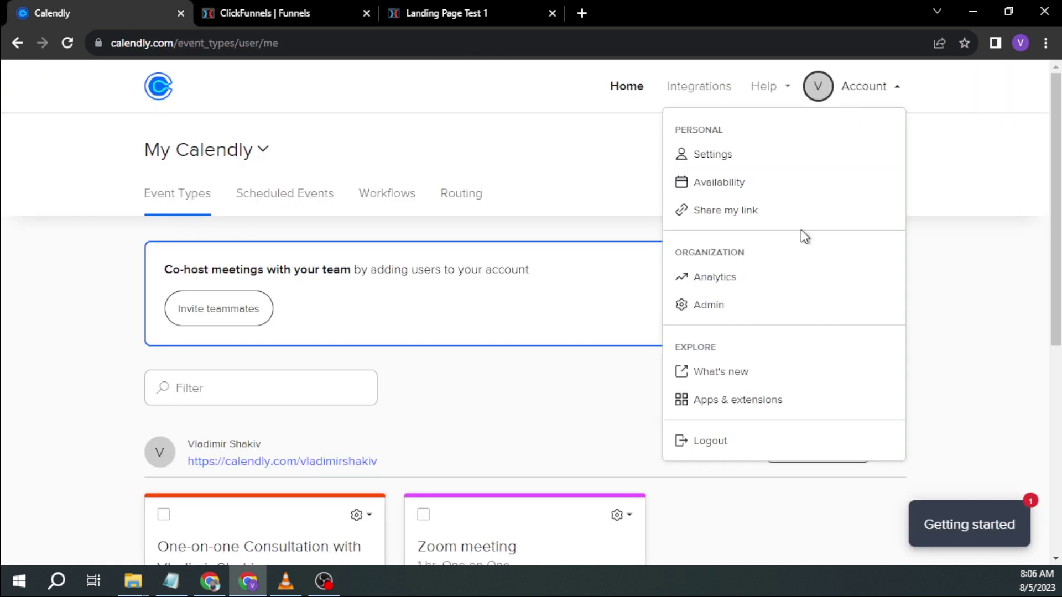
pyautogui.click(535, 155)
pyautogui.click(843, 159)
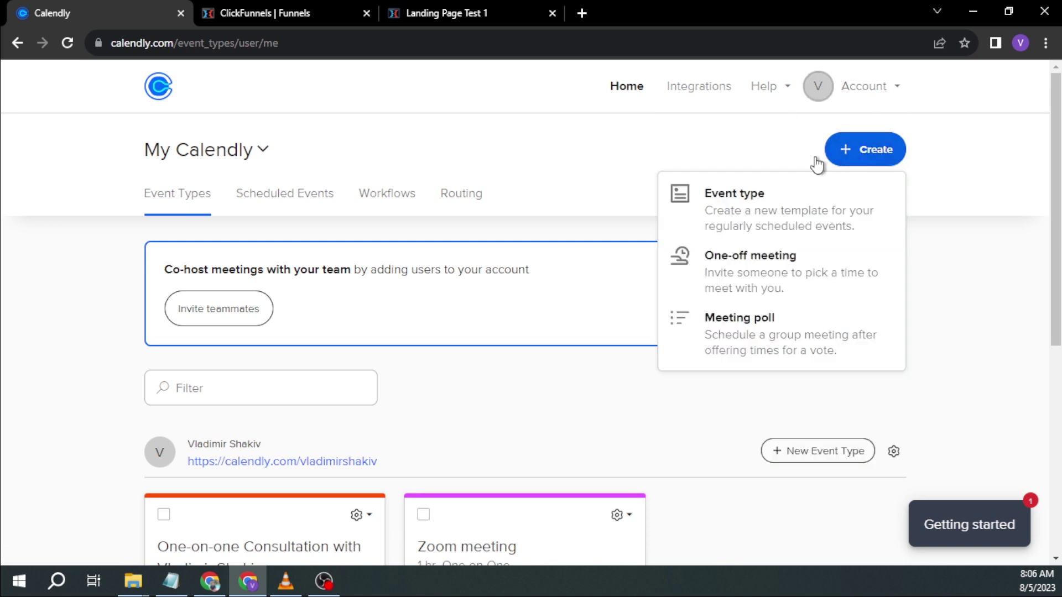
pyautogui.click(696, 210)
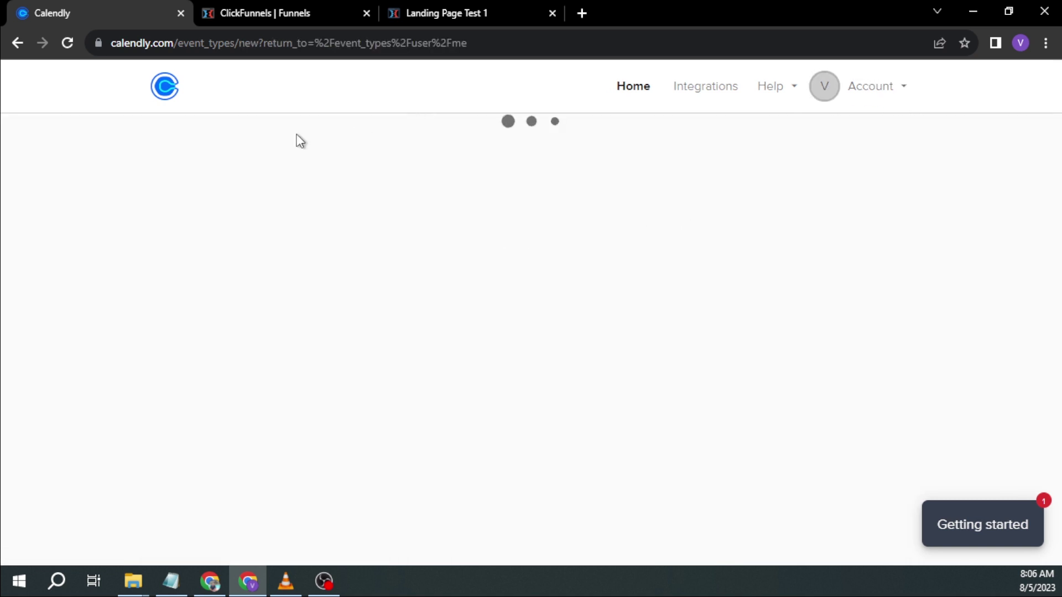
pyautogui.scroll(-1, 427, 295)
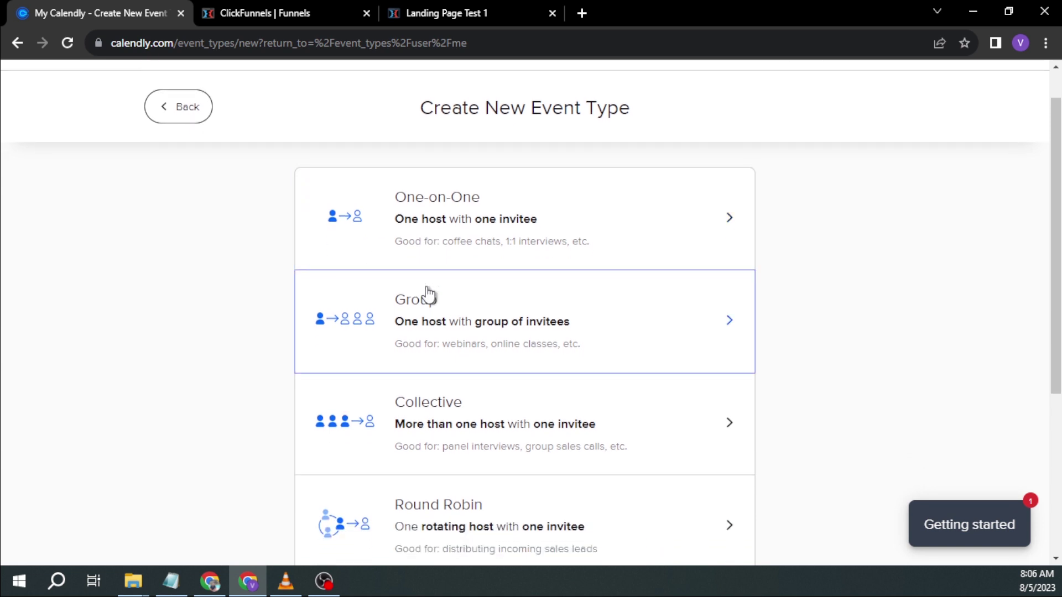
pyautogui.click(471, 232)
pyautogui.click(447, 219)
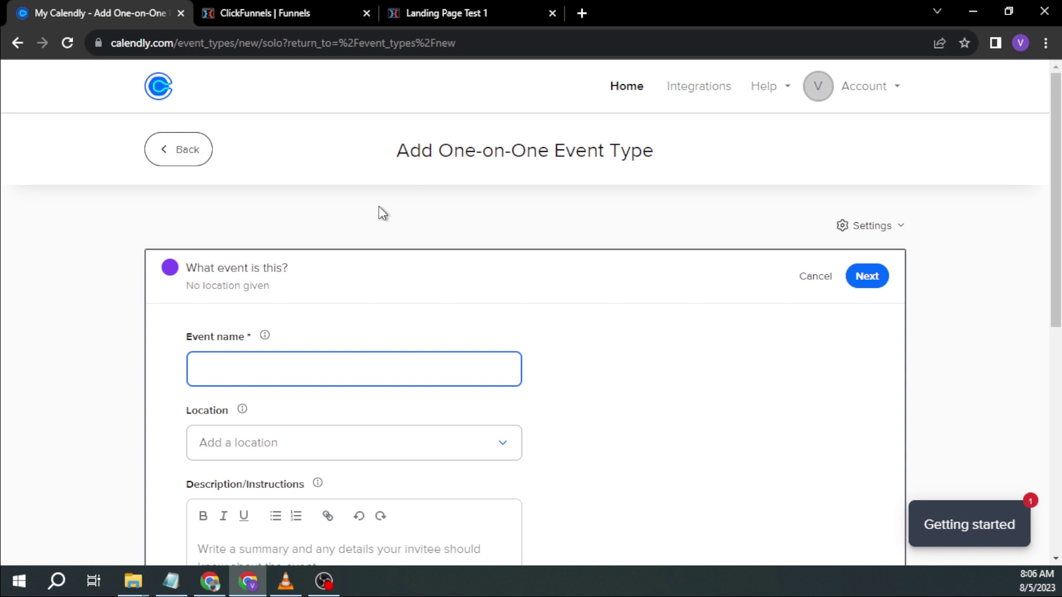
# Step: Name the new event 'Consultation Call'
pyautogui.scroll(-3, 382, 213)
pyautogui.click(312, 220)
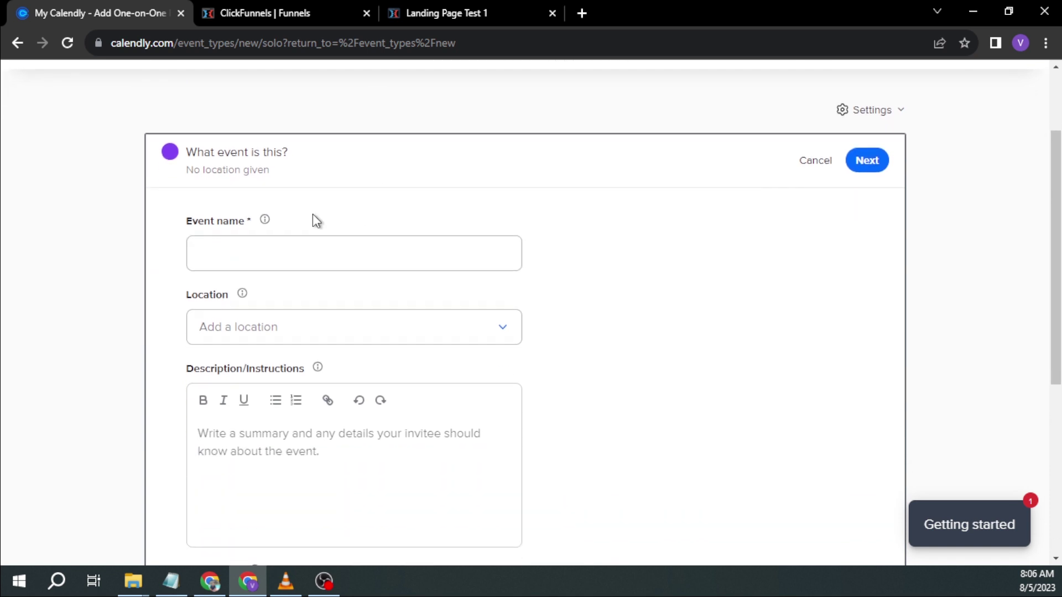
pyautogui.scroll(-1, 313, 214)
pyautogui.click(313, 215)
pyautogui.write('C')
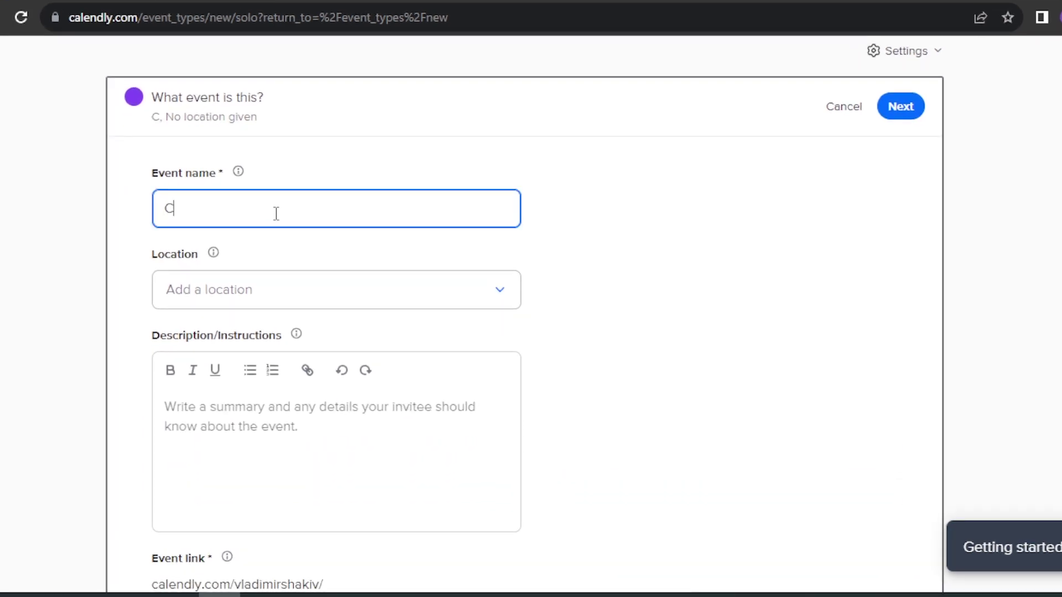
pyautogui.write('onsultation ')
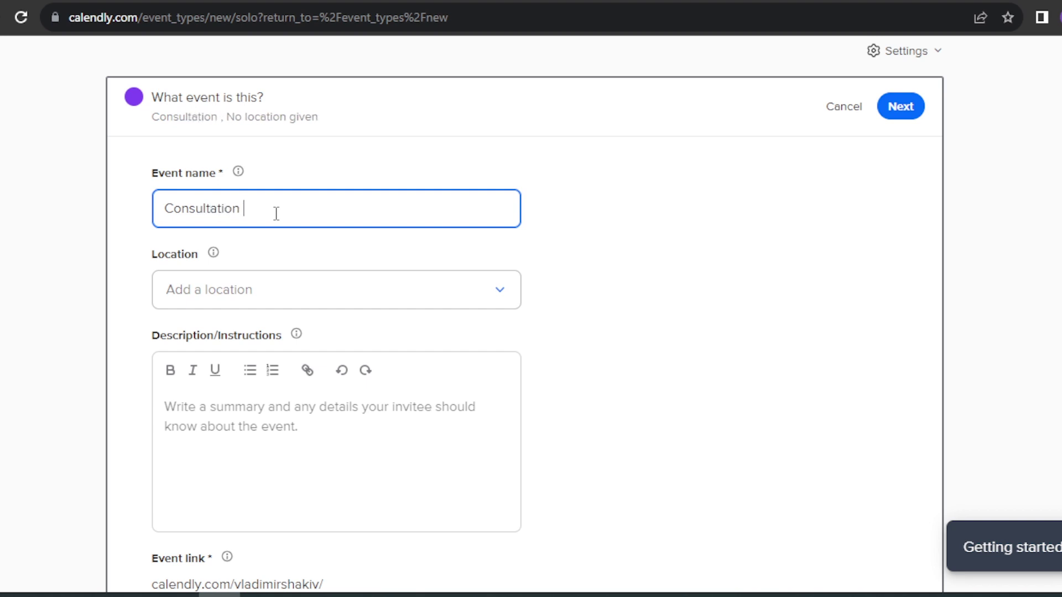
pyautogui.write('Call')
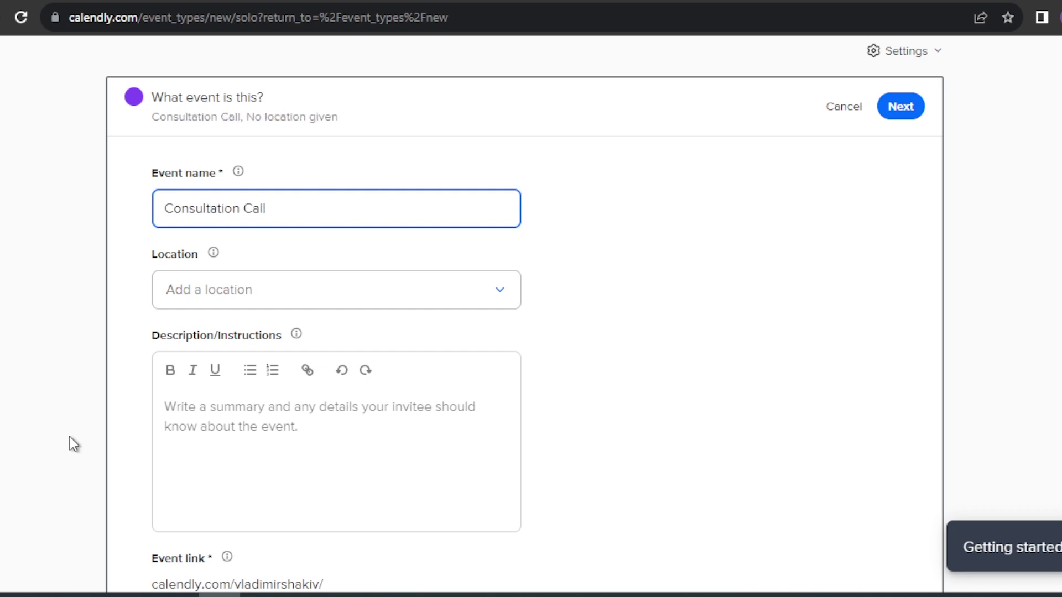
pyautogui.scroll(-2, 242, 293)
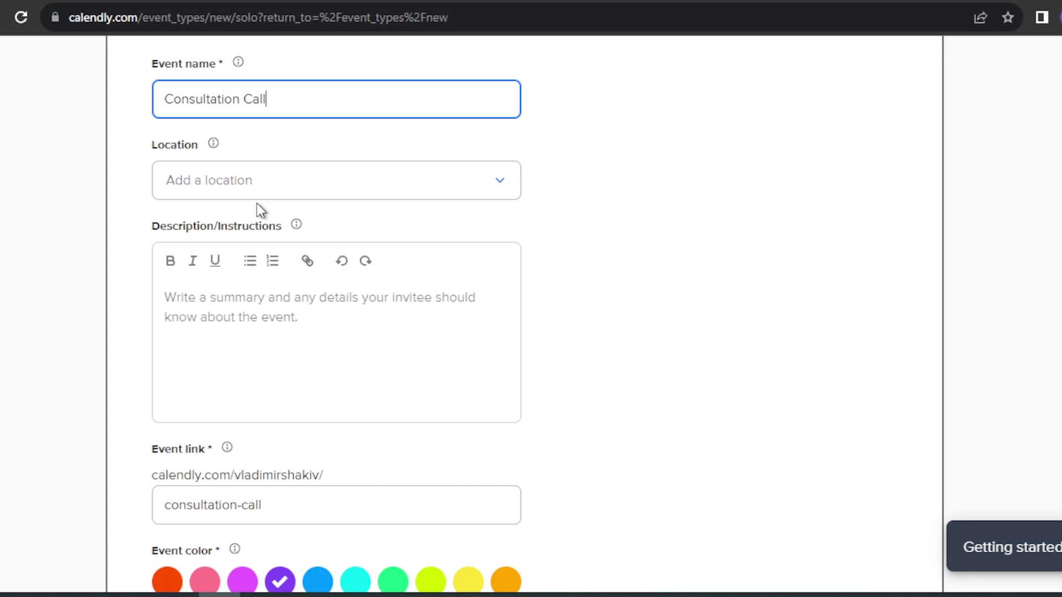
pyautogui.scroll(-2, 256, 211)
pyautogui.scroll(3, 296, 210)
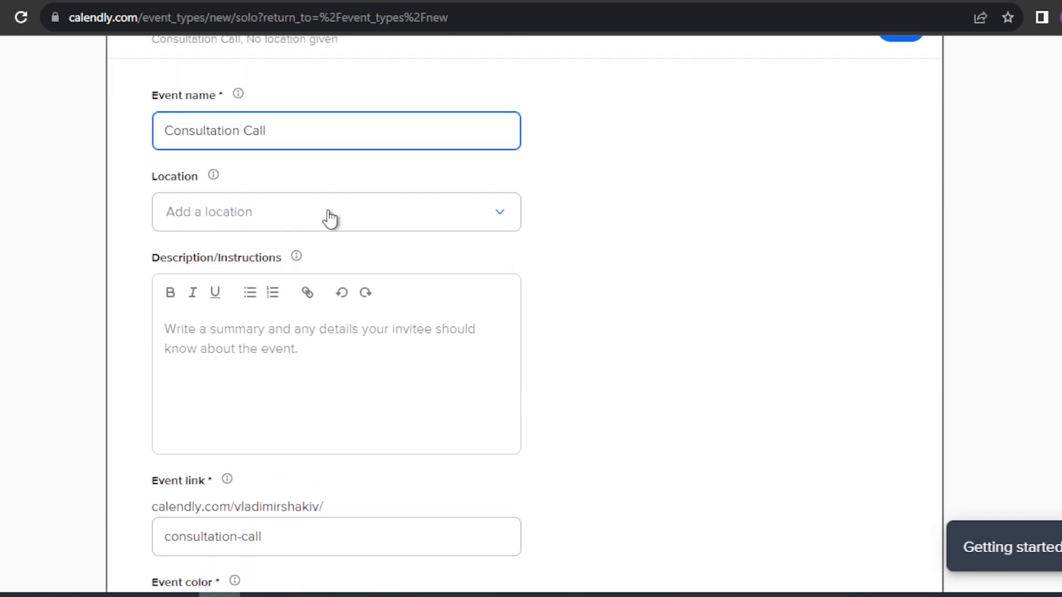
pyautogui.click(84, 234)
# Step: Enter 'Calendly Test 1' as the event description
pyautogui.scroll(-1, 84, 235)
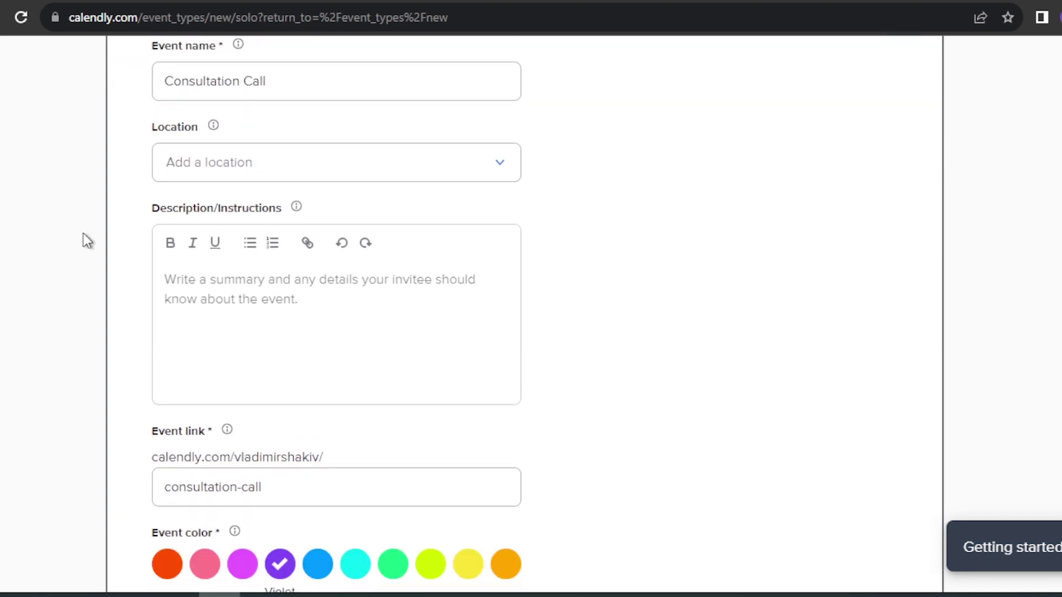
pyautogui.scroll(-2, 253, 245)
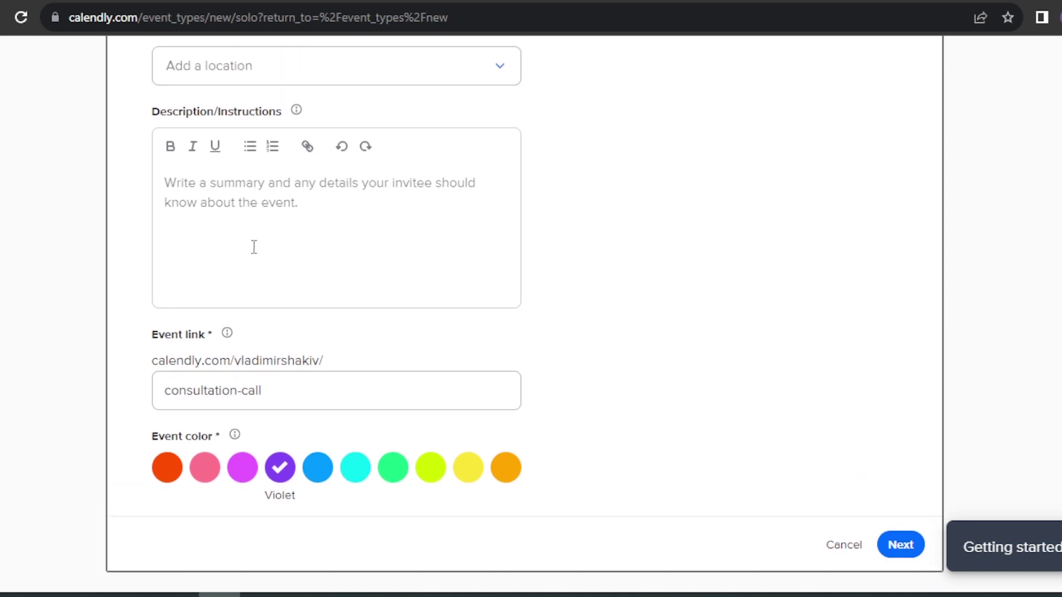
pyautogui.click(262, 245)
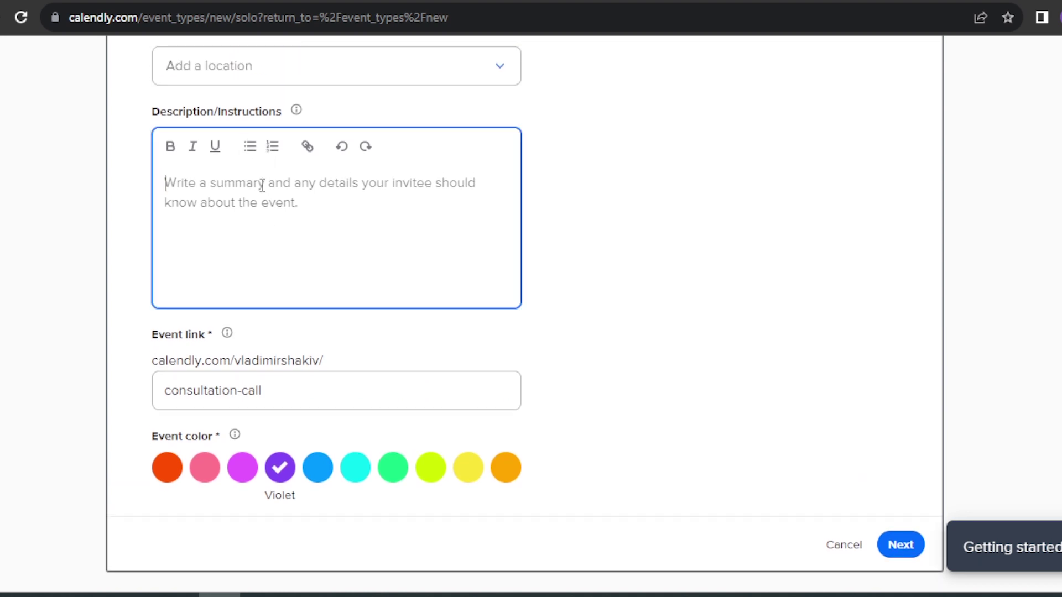
pyautogui.scroll(2, 262, 184)
pyautogui.write('C')
pyautogui.press('BackSpace')
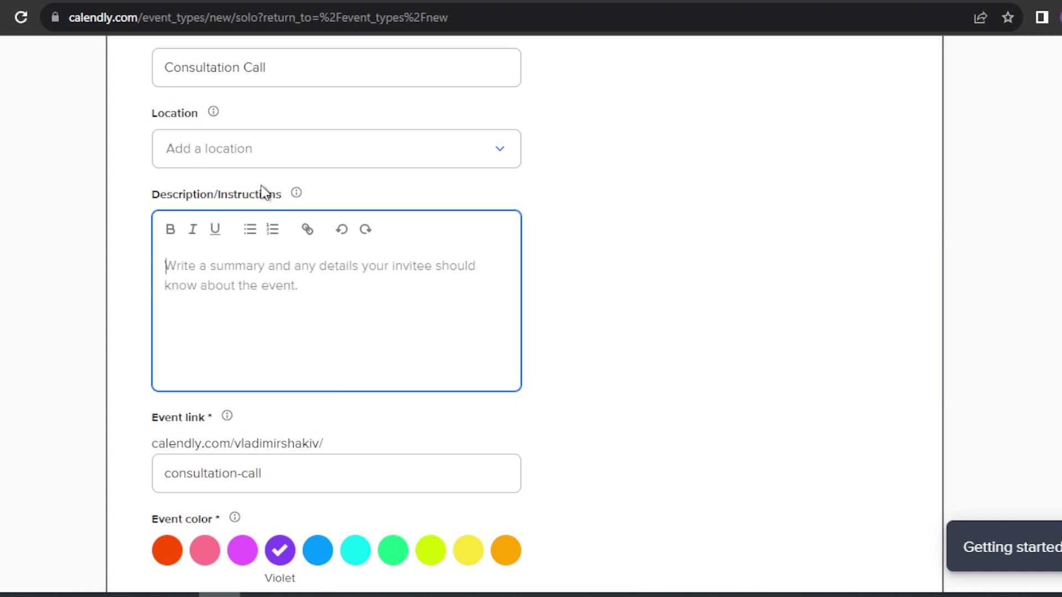
pyautogui.write('Calendly Test 1')
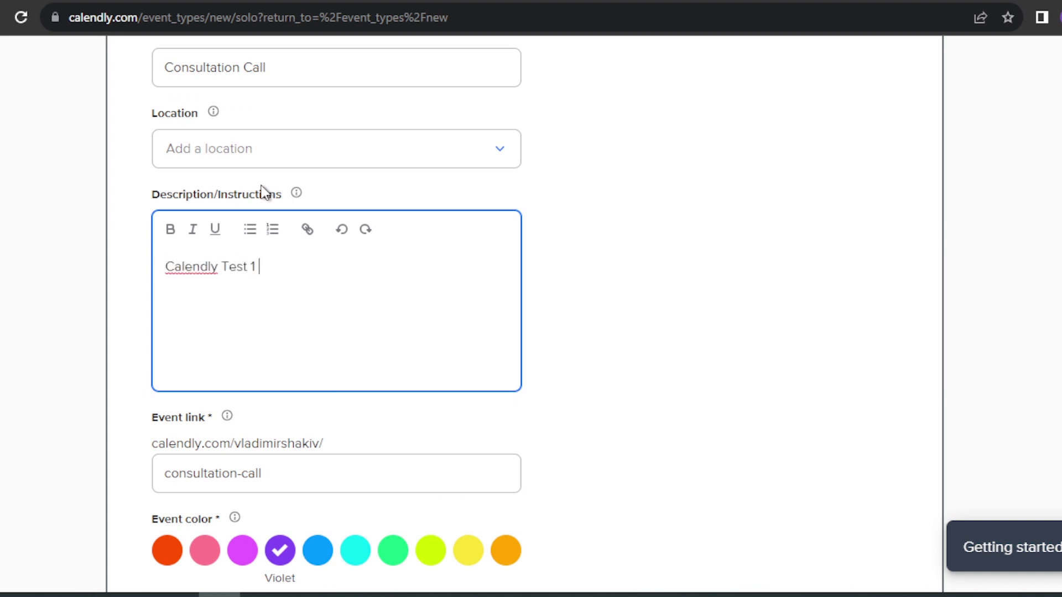
pyautogui.hotkey('ctrl', 'a')
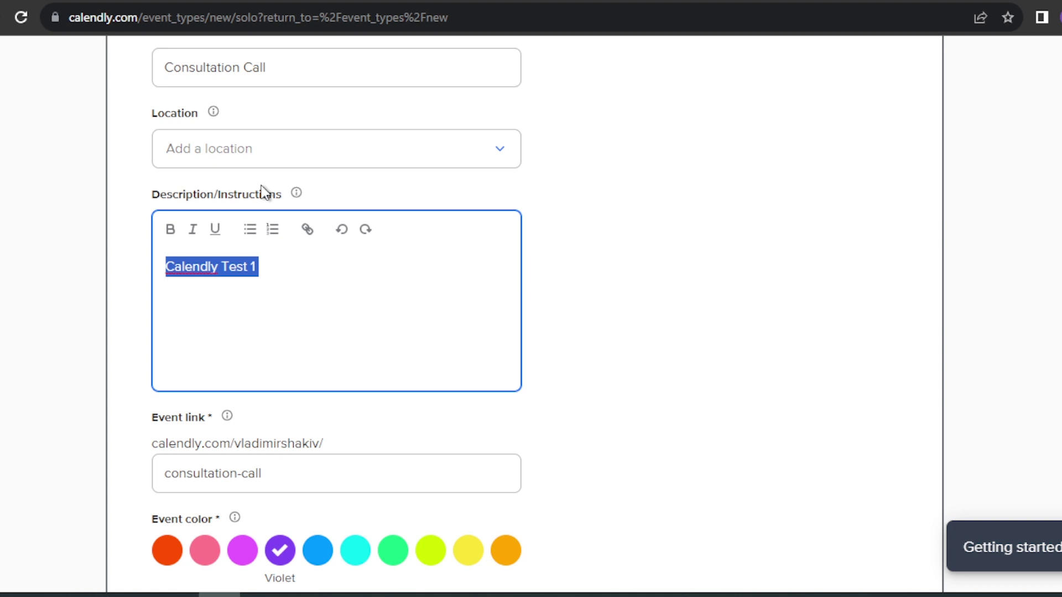
pyautogui.press('Right')
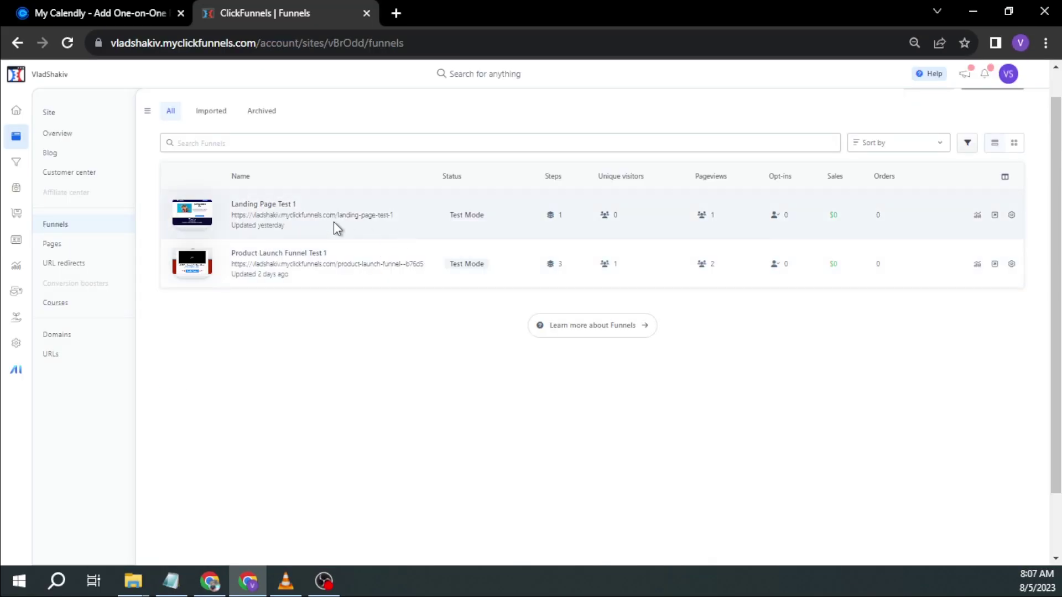
# Step: Open the Landing Page Test 1 page in the ClickFunnels editor, then return to the Calendly form
pyautogui.click(259, 207)
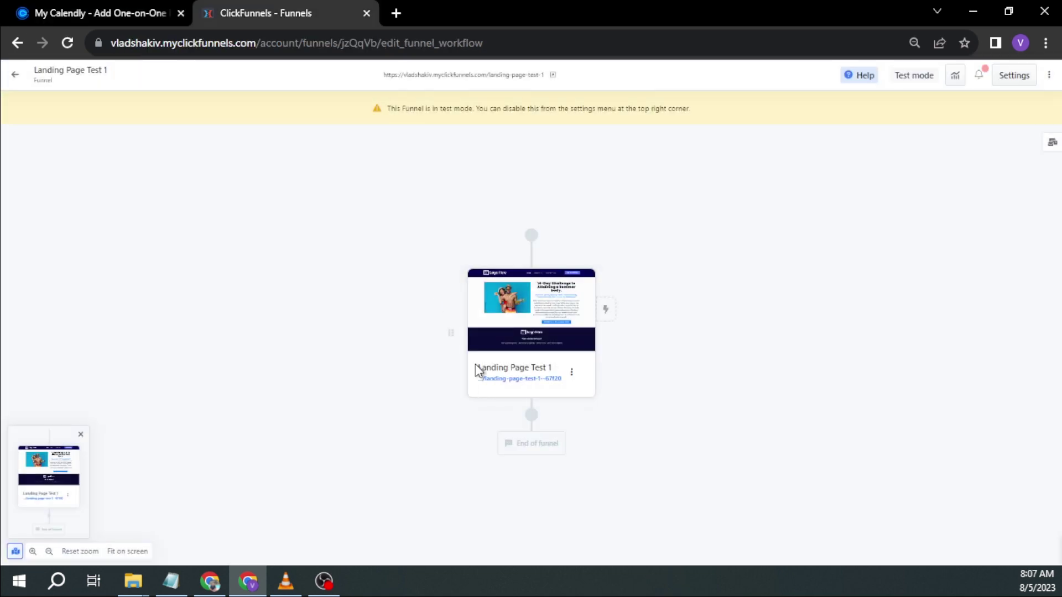
pyautogui.moveTo(553, 309)
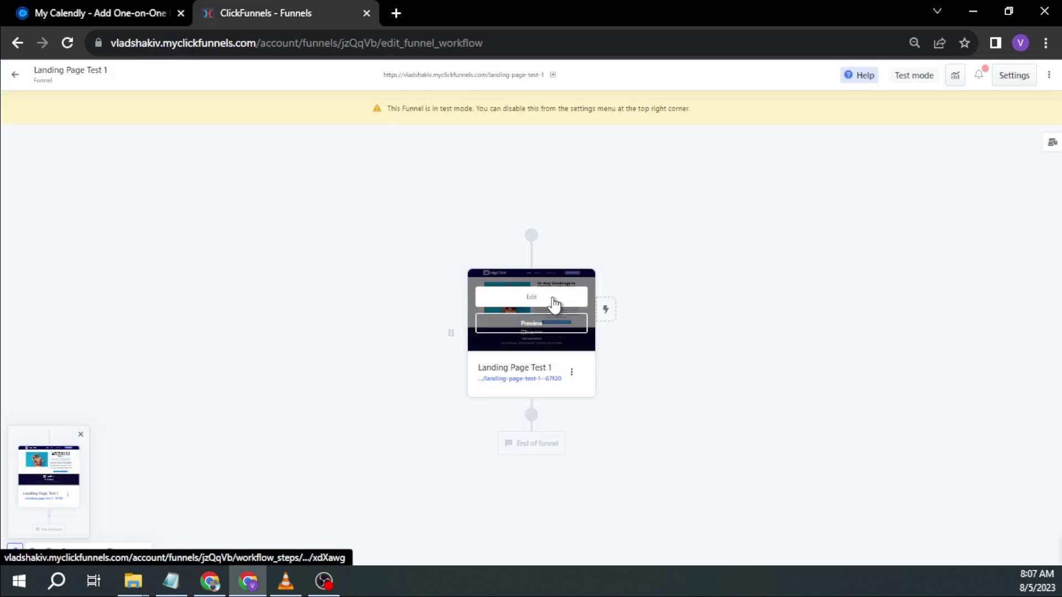
pyautogui.click(552, 299)
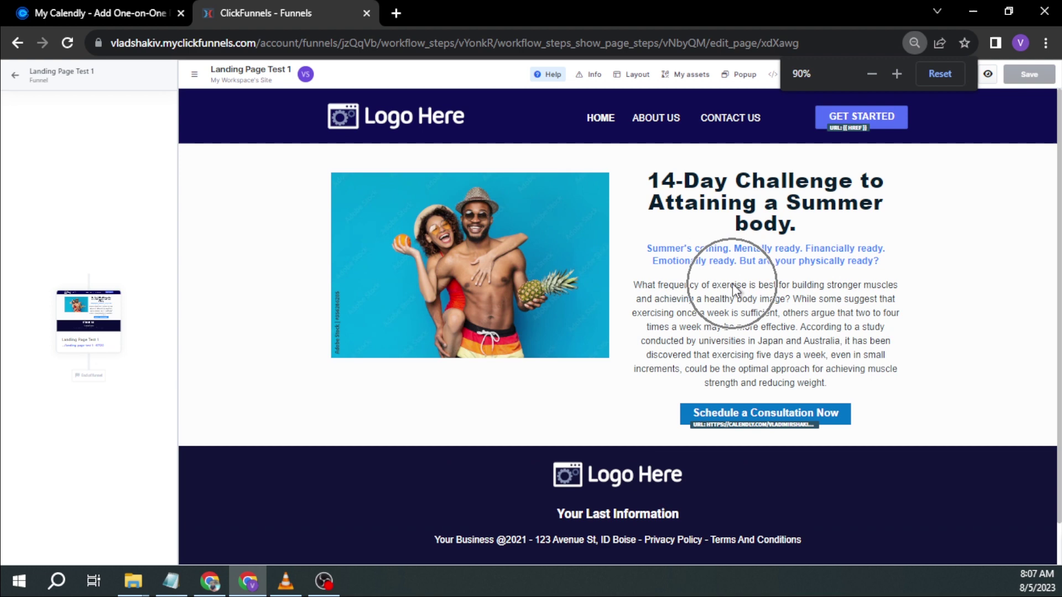
pyautogui.hotkey('ctrl', '+')
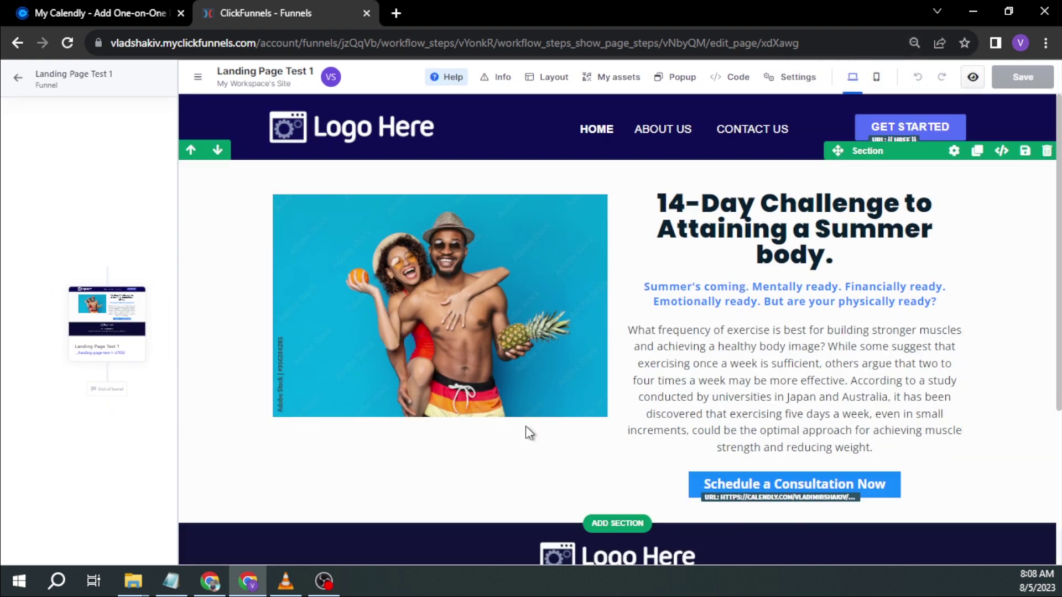
pyautogui.hotkey('ctrl', 'shift', 'Tab')
# Step: Set the Consultation Call event colour to Blue and save the event details
pyautogui.hotkey('ctrl', 'a')
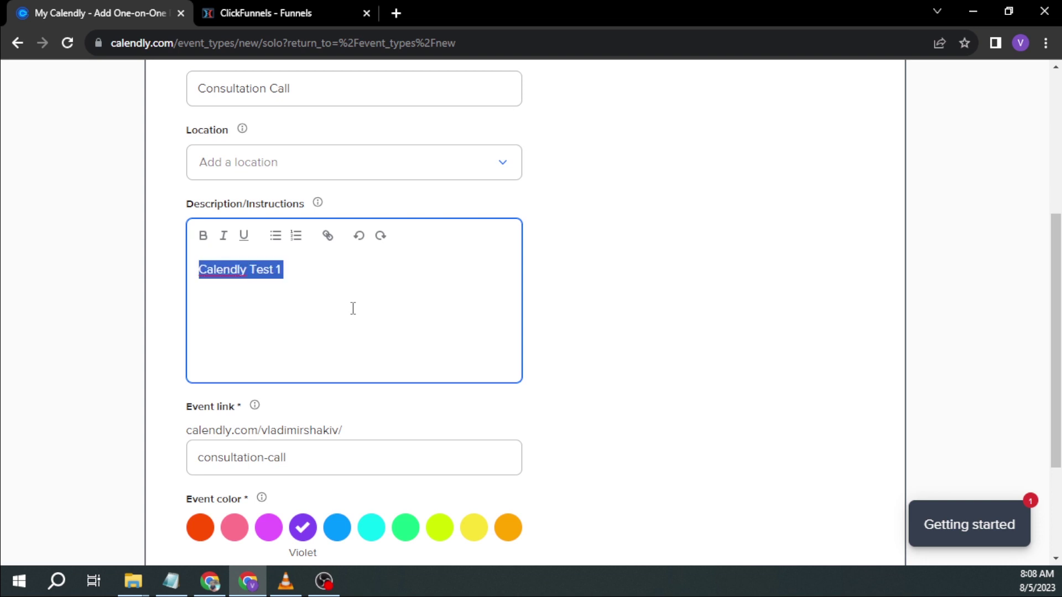
pyautogui.click(353, 308)
pyautogui.scroll(-1, 353, 308)
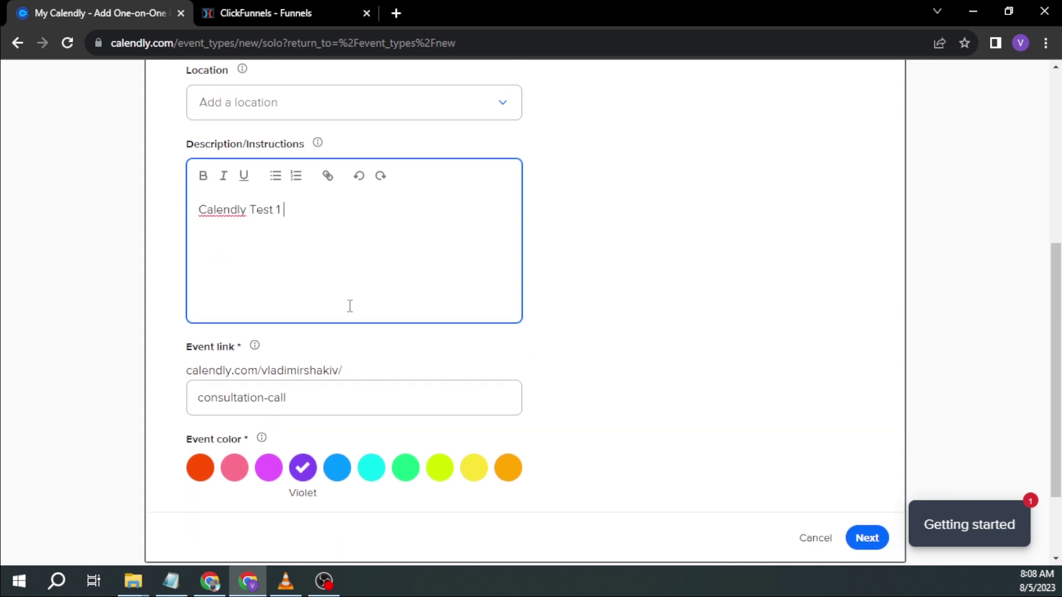
pyautogui.hotkey('ctrl', 'a')
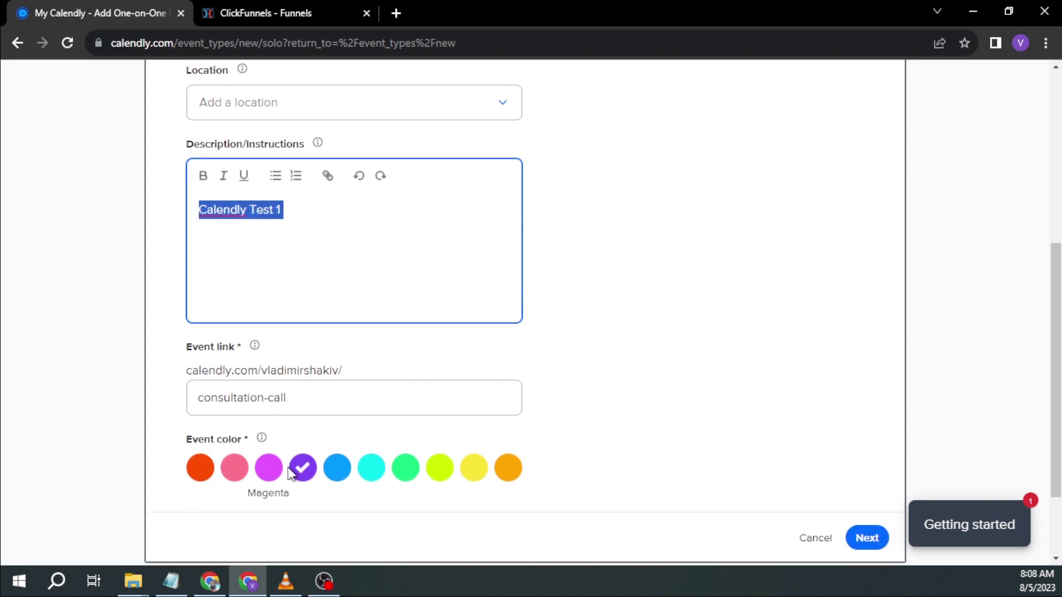
pyautogui.click(208, 469)
pyautogui.scroll(-1, 635, 313)
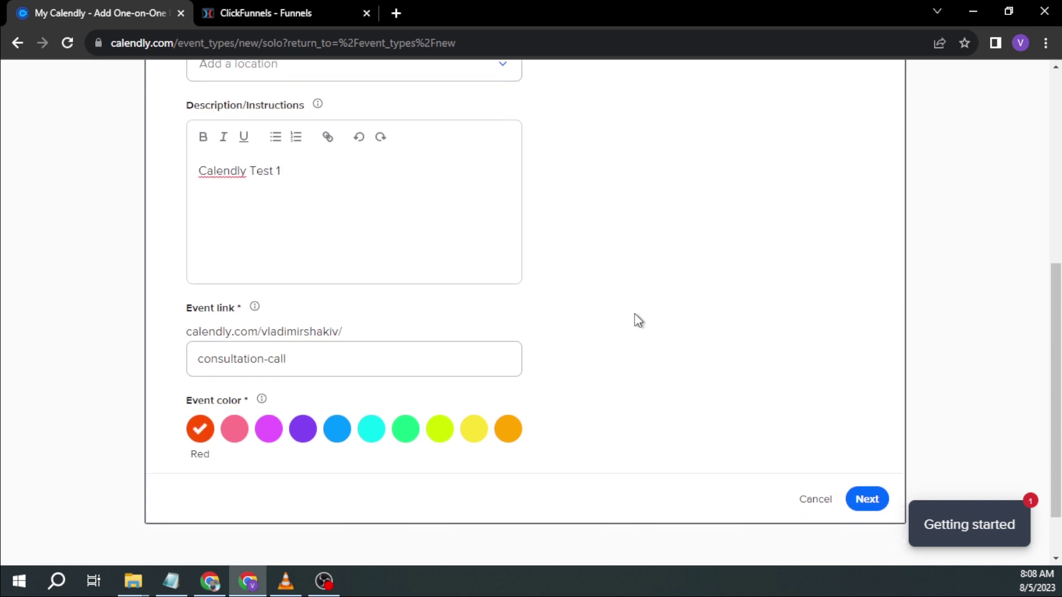
pyautogui.hotkey('ctrl', 'Tab')
pyautogui.hotkey('ctrl', 'shift', 'Tab')
pyautogui.click(337, 429)
pyautogui.click(863, 500)
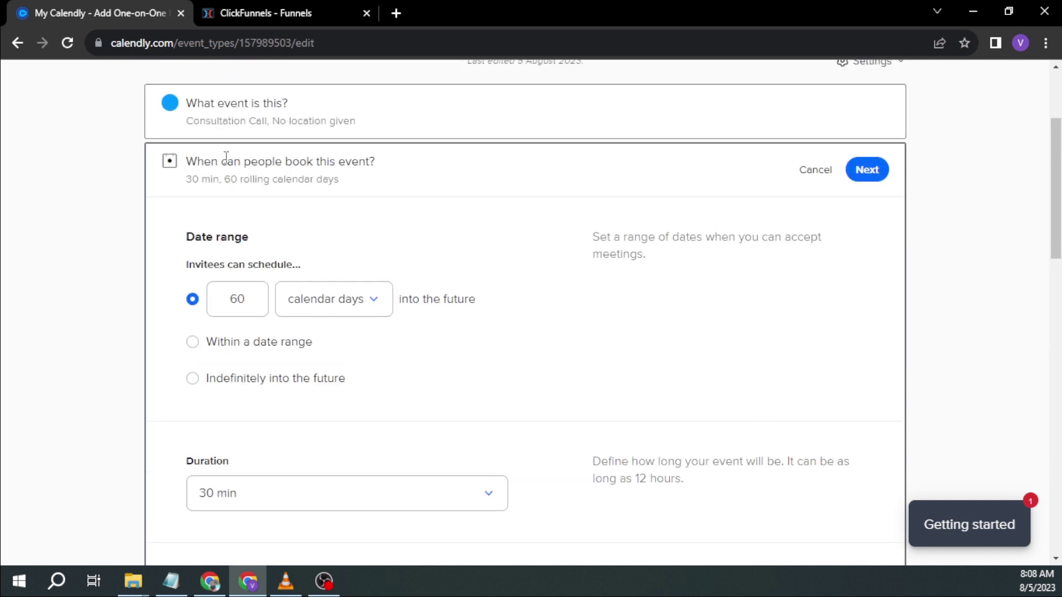
# Step: Change the date range from 60 to 10 calendar days into the future
pyautogui.moveTo(226, 157); pyautogui.dragTo(367, 156)
pyautogui.doubleClick(361, 158)
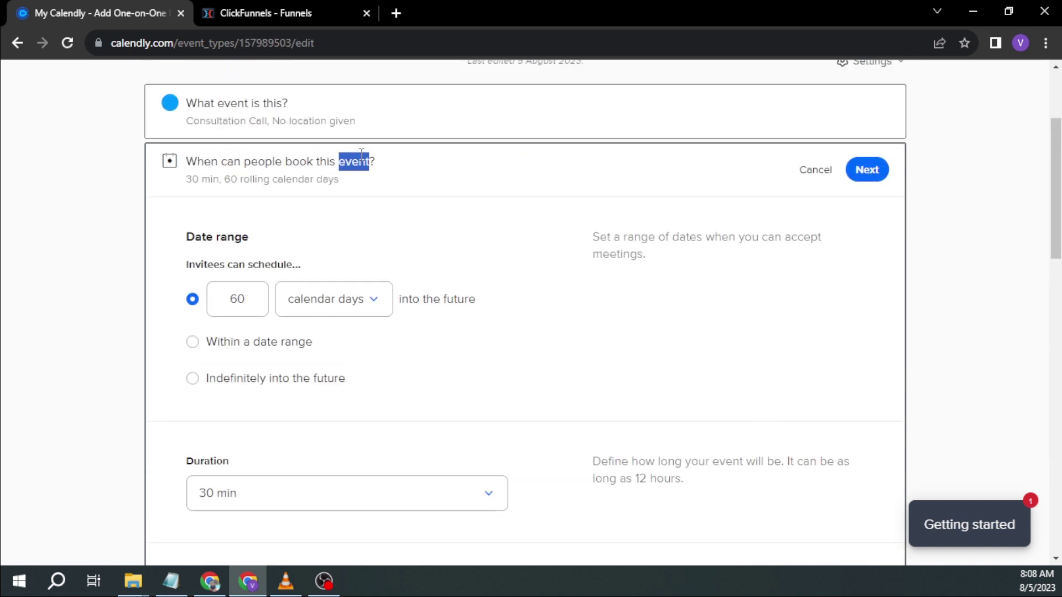
pyautogui.tripleClick(251, 268)
pyautogui.click(230, 271)
pyautogui.moveTo(252, 304); pyautogui.dragTo(205, 308)
pyautogui.write('10')
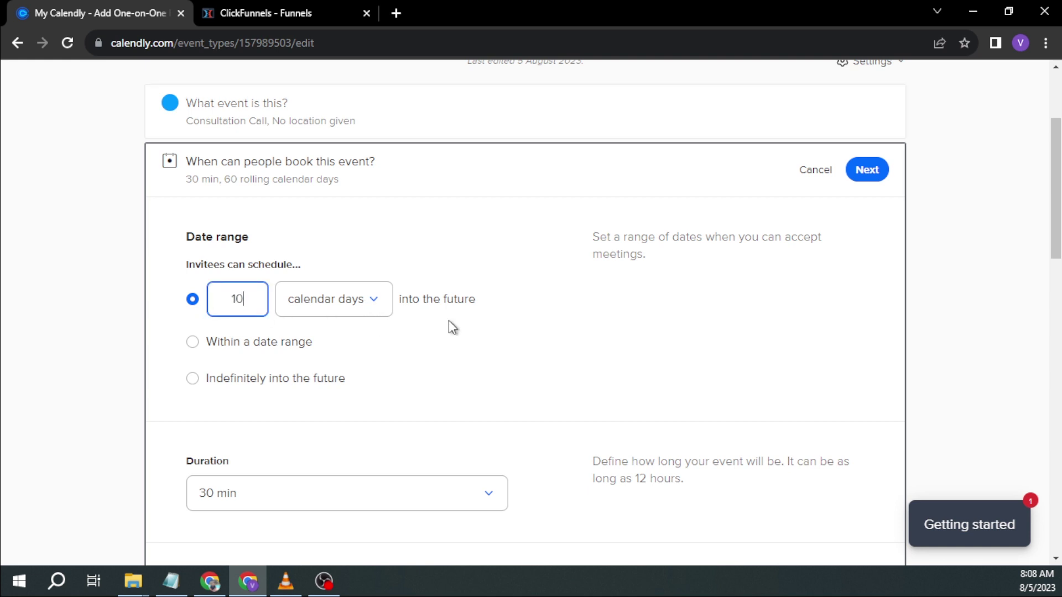
pyautogui.click(462, 223)
# Step: Review the 30 min duration and availability settings down to the Next button
pyautogui.scroll(-4, 462, 224)
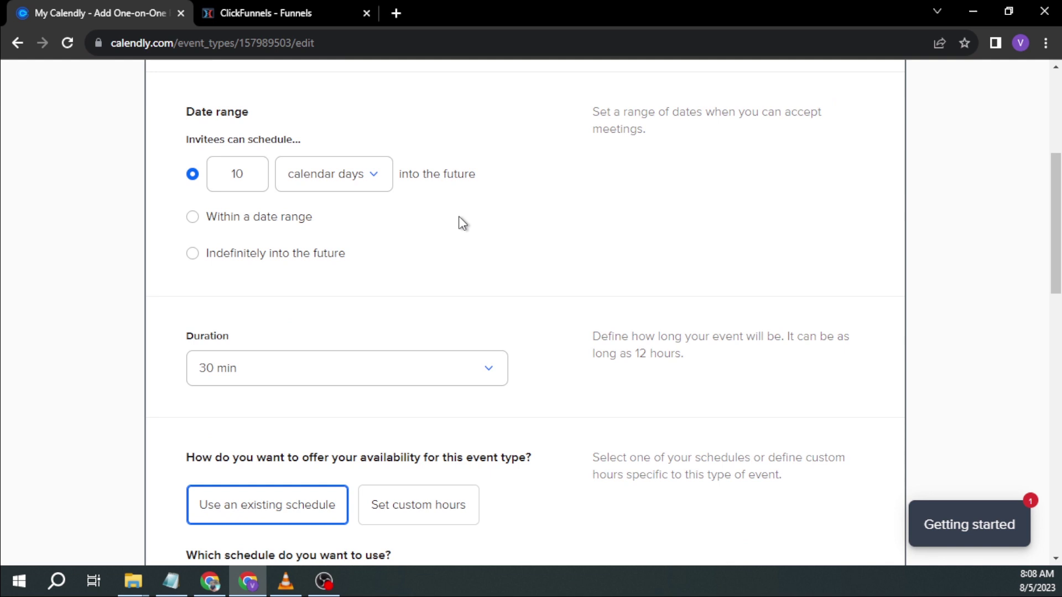
pyautogui.scroll(-1, 463, 223)
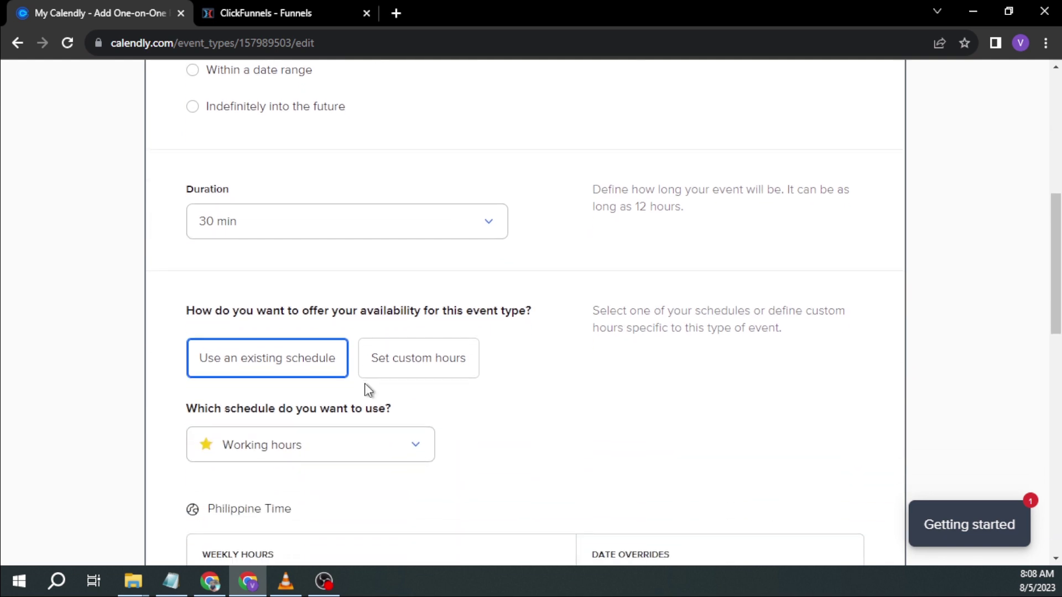
pyautogui.scroll(-1, 364, 384)
pyautogui.tripleClick(292, 268)
pyautogui.click(317, 271)
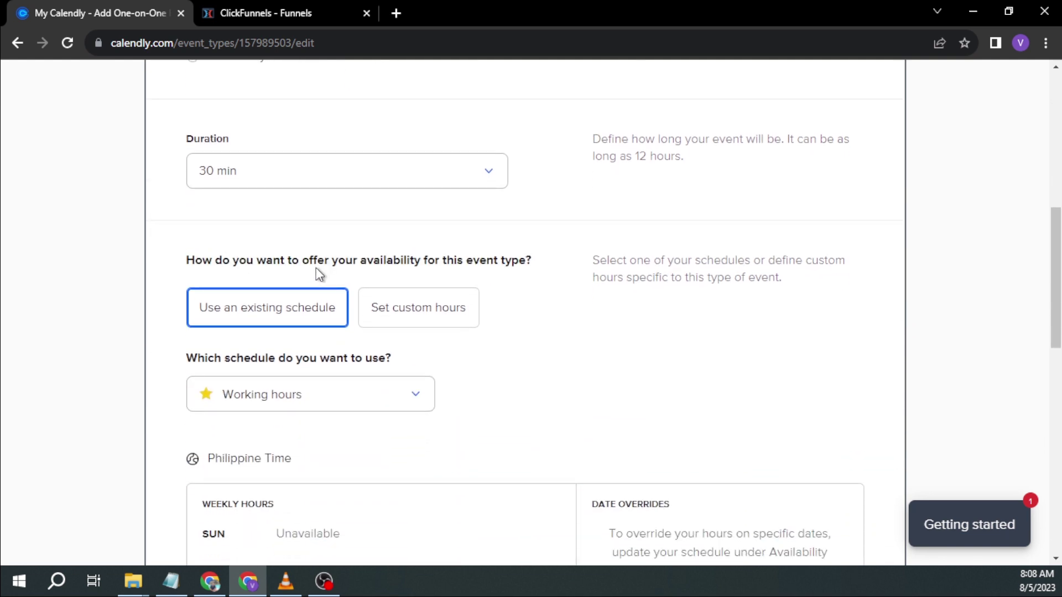
pyautogui.scroll(-1, 317, 271)
pyautogui.scroll(-3, 372, 251)
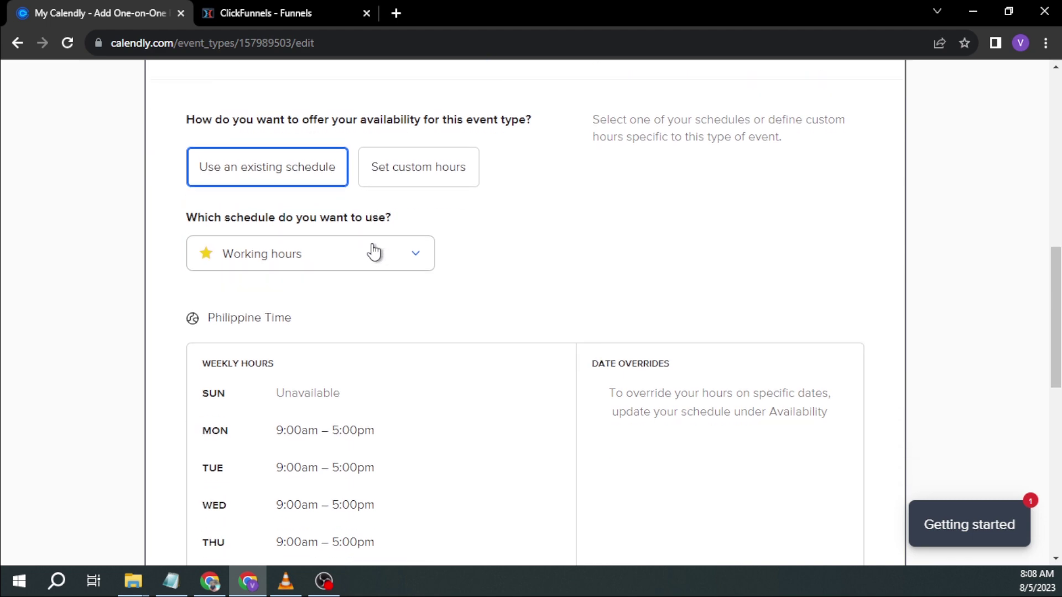
pyautogui.scroll(1, 372, 251)
pyautogui.scroll(1, 373, 251)
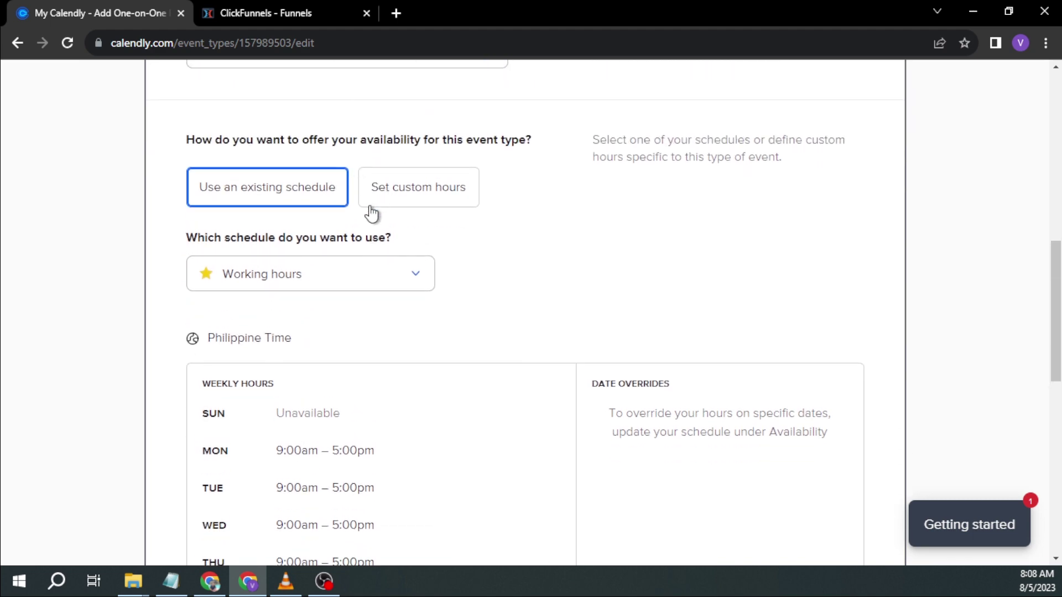
pyautogui.scroll(-10, 370, 213)
pyautogui.scroll(10, 368, 206)
pyautogui.scroll(-9, 368, 206)
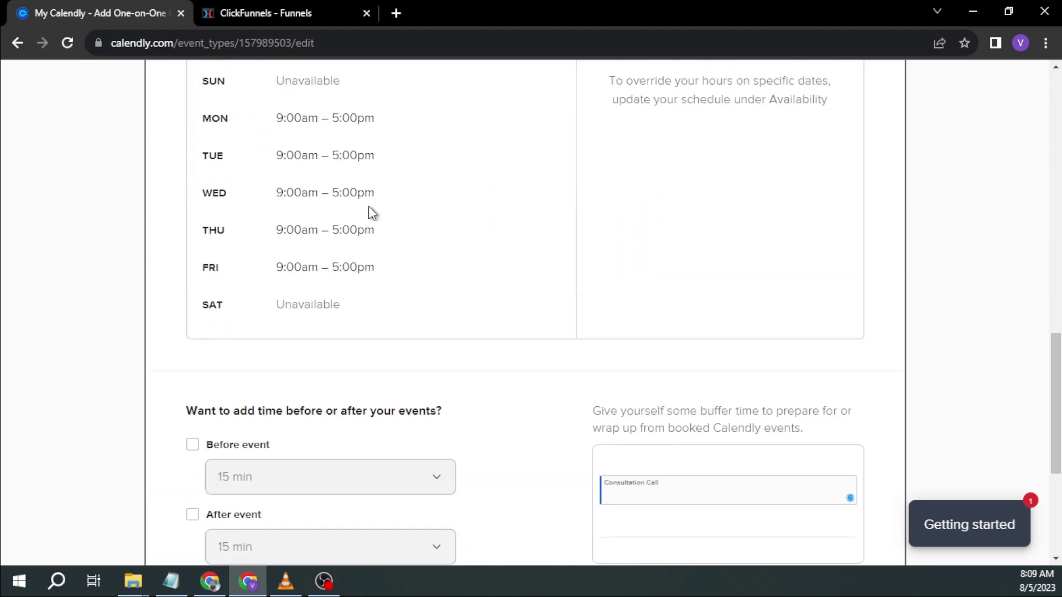
pyautogui.scroll(-1, 360, 205)
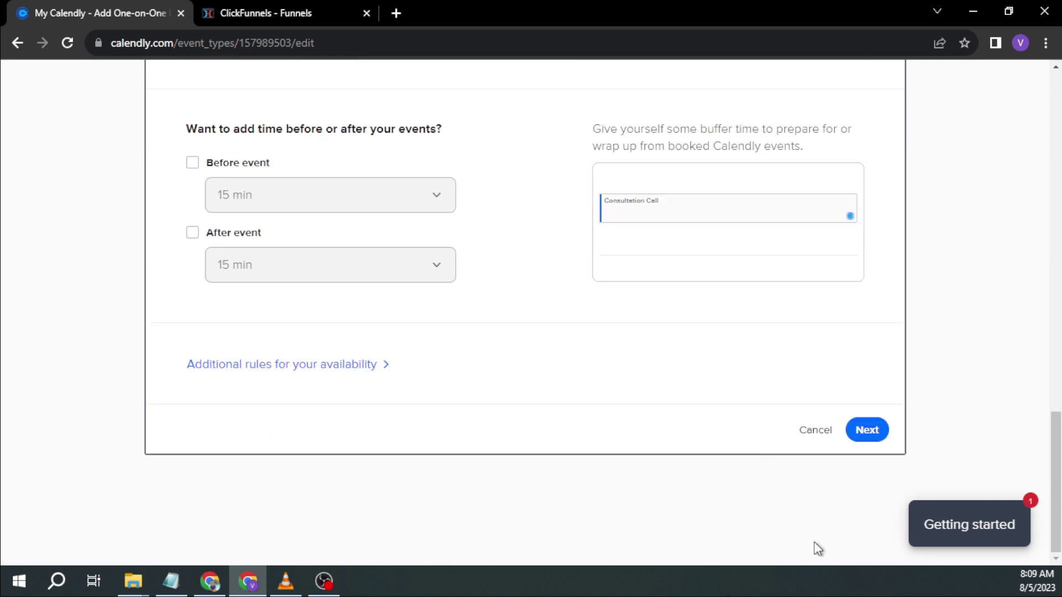
# Step: Save the booking window and set the Name Input to separate First Name and Last Name fields
pyautogui.click(867, 430)
pyautogui.scroll(5, 376, 223)
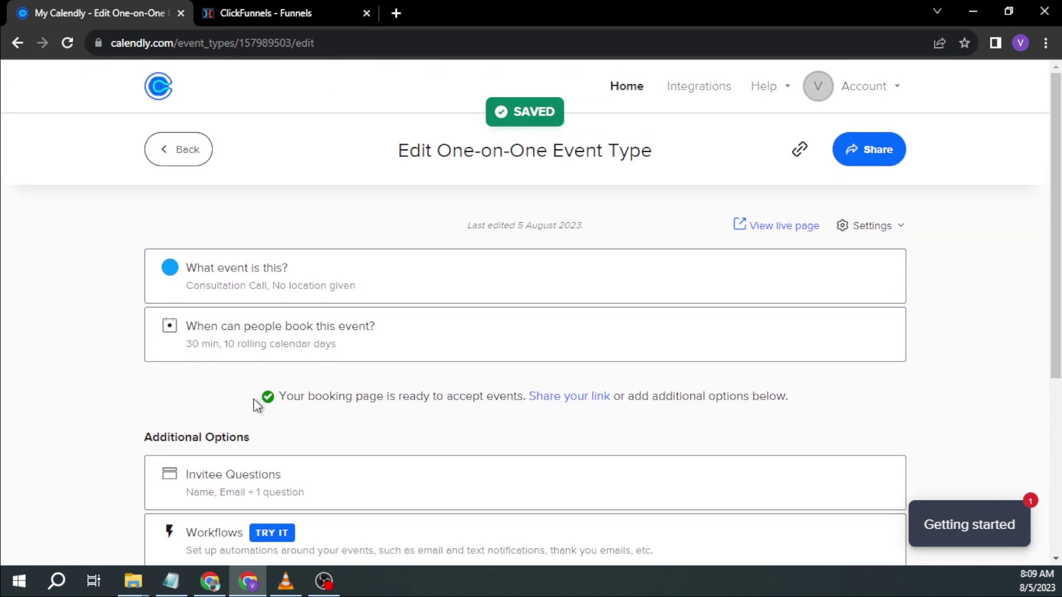
pyautogui.scroll(-5, 200, 368)
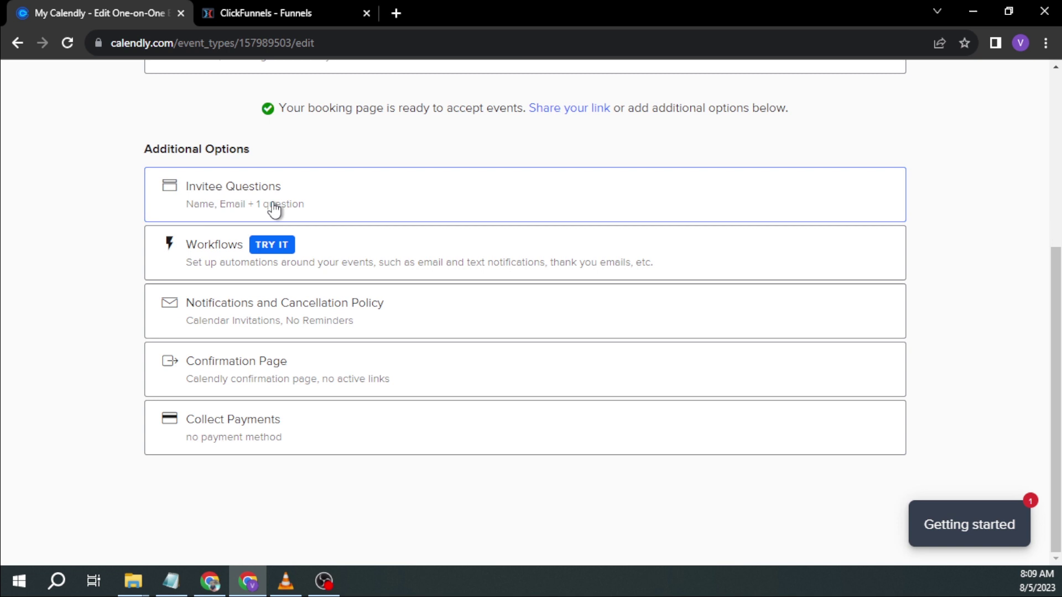
pyautogui.click(343, 194)
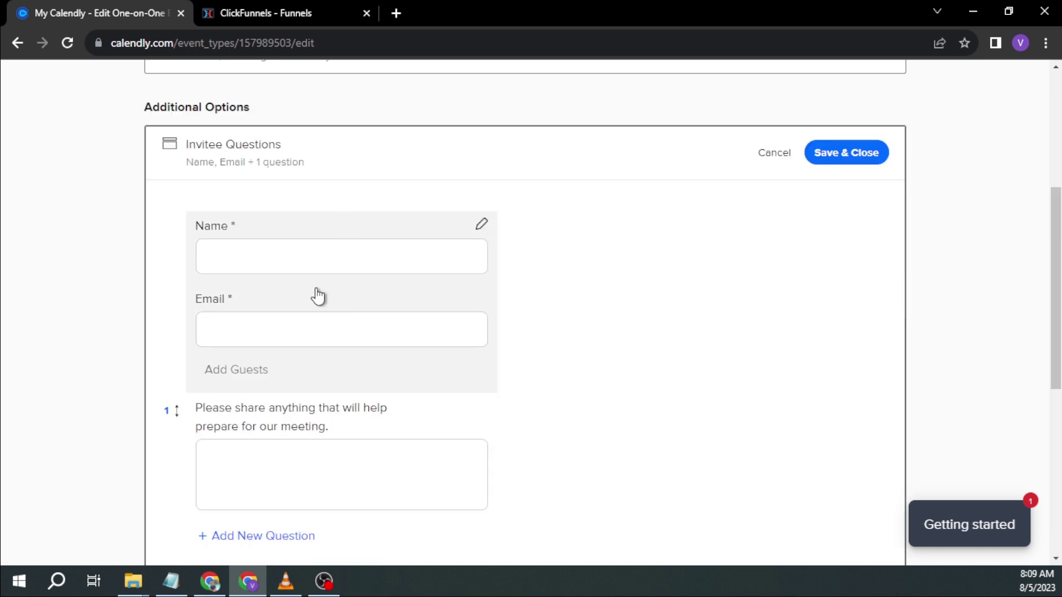
pyautogui.click(316, 251)
pyautogui.click(451, 382)
pyautogui.scroll(-3, 330, 280)
pyautogui.scroll(2, 338, 213)
pyautogui.click(481, 148)
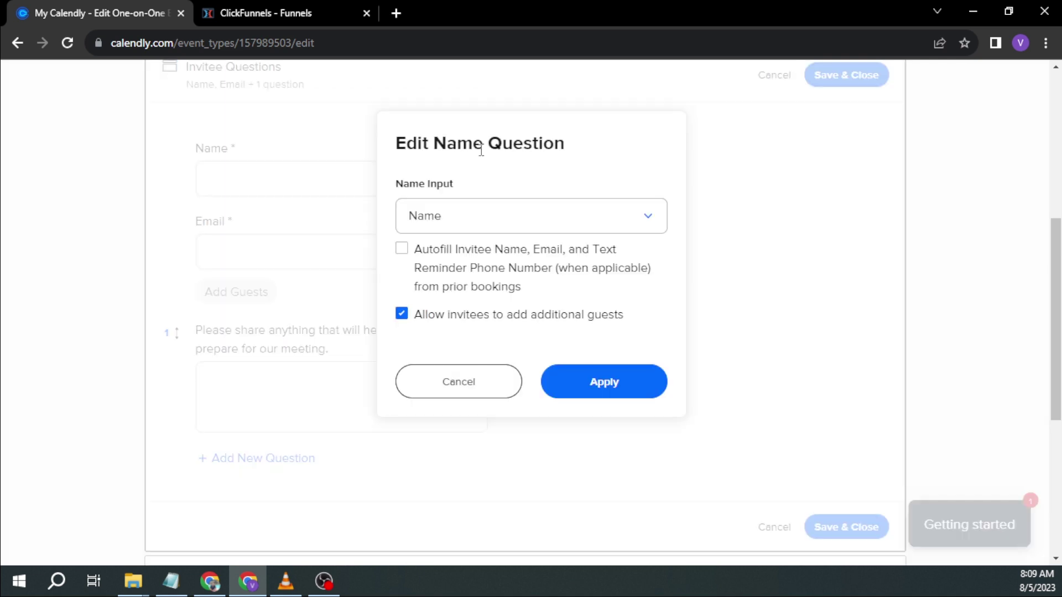
pyautogui.click(465, 229)
pyautogui.click(480, 298)
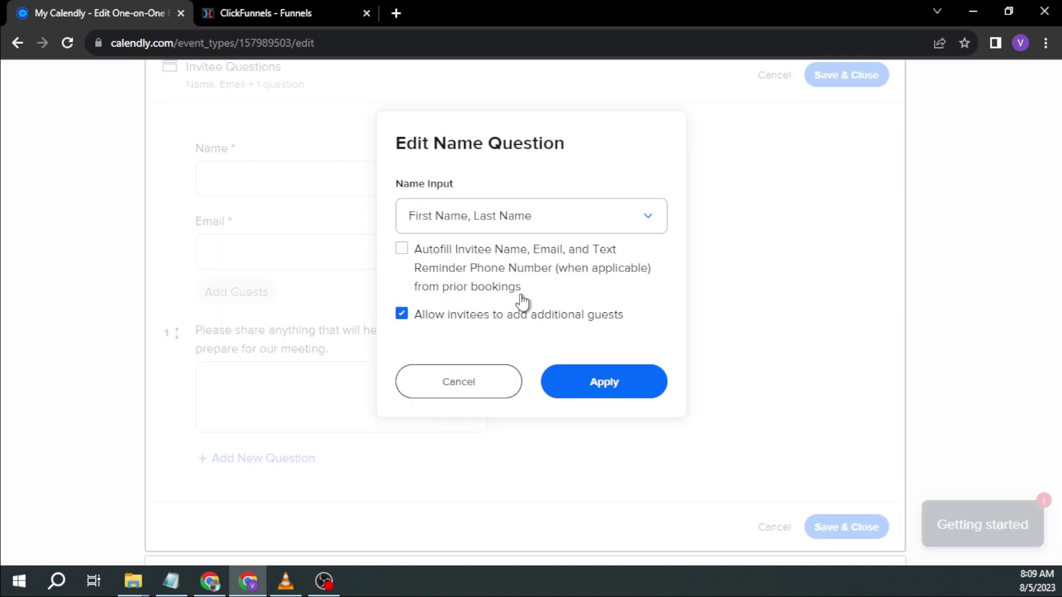
pyautogui.click(594, 396)
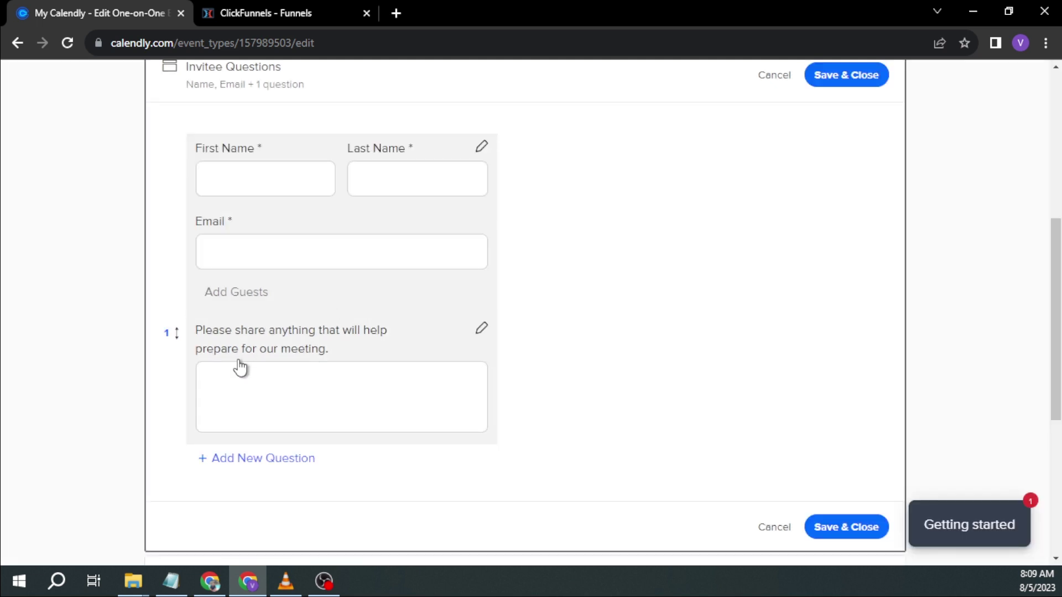
# Step: Change question 1 to a required 'Share your current diet and health regiment.'
pyautogui.click(481, 329)
pyautogui.tripleClick(517, 231)
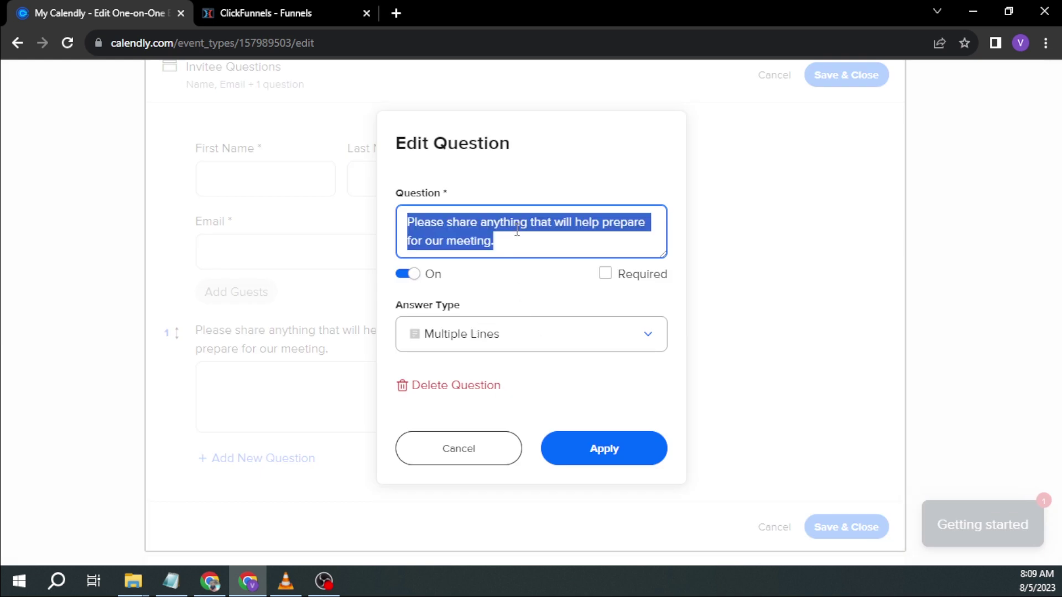
pyautogui.write('Share your current diet and health regiment.')
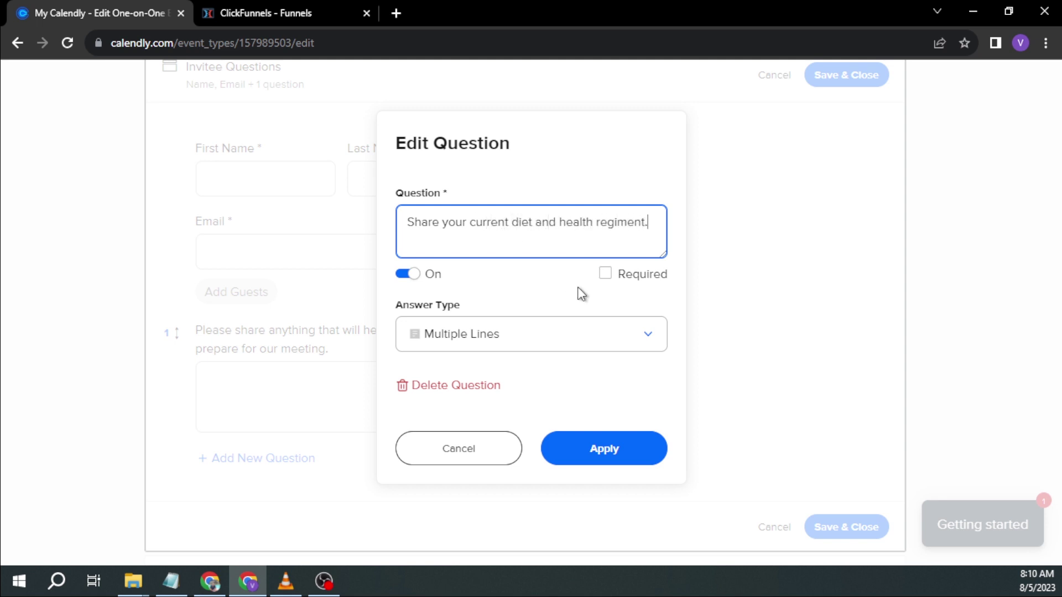
pyautogui.click(605, 276)
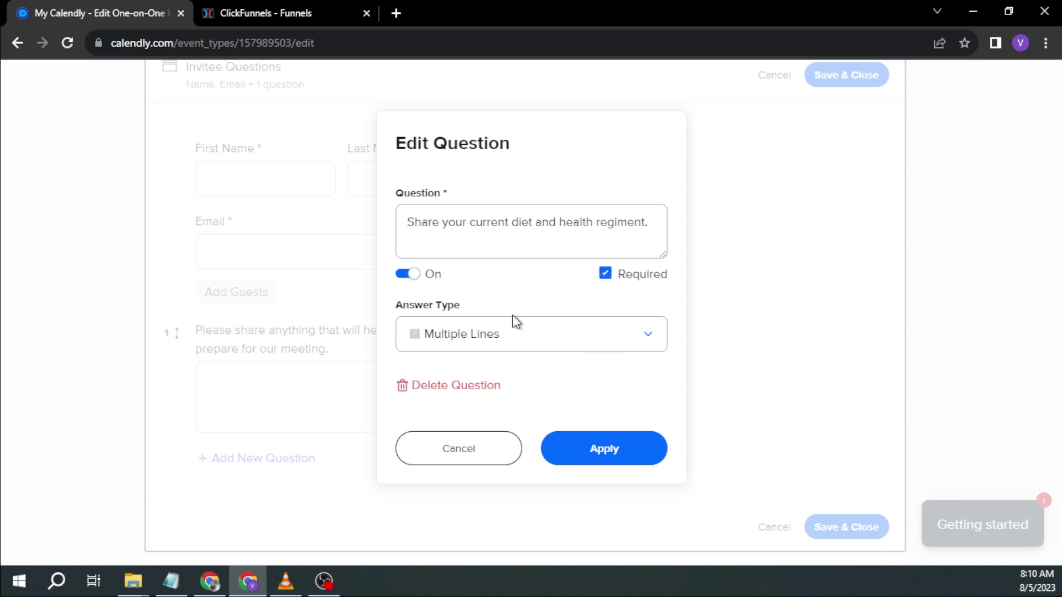
pyautogui.click(592, 446)
pyautogui.scroll(-1, 337, 376)
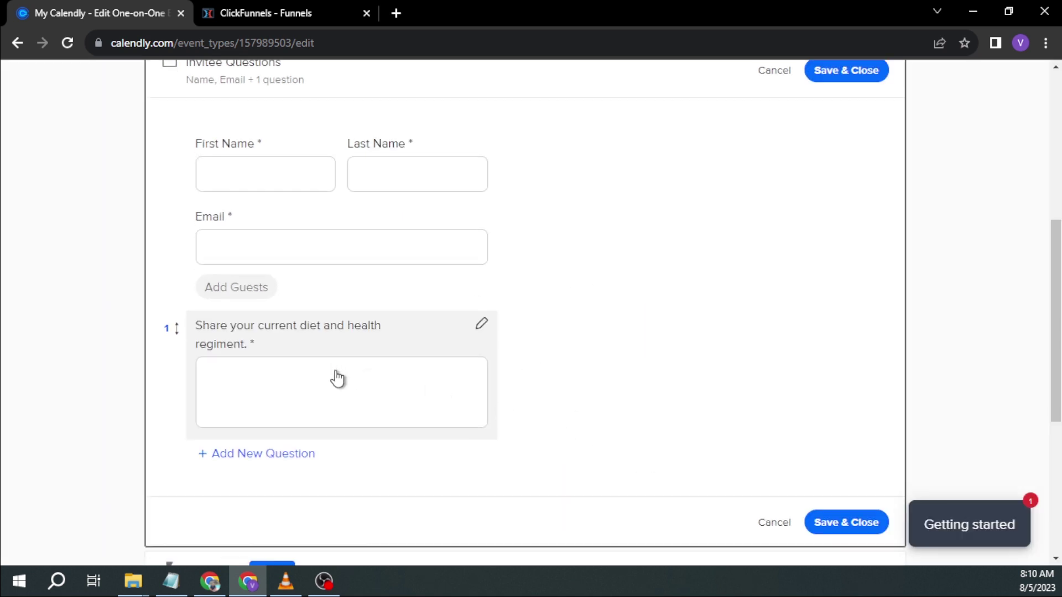
pyautogui.click(284, 380)
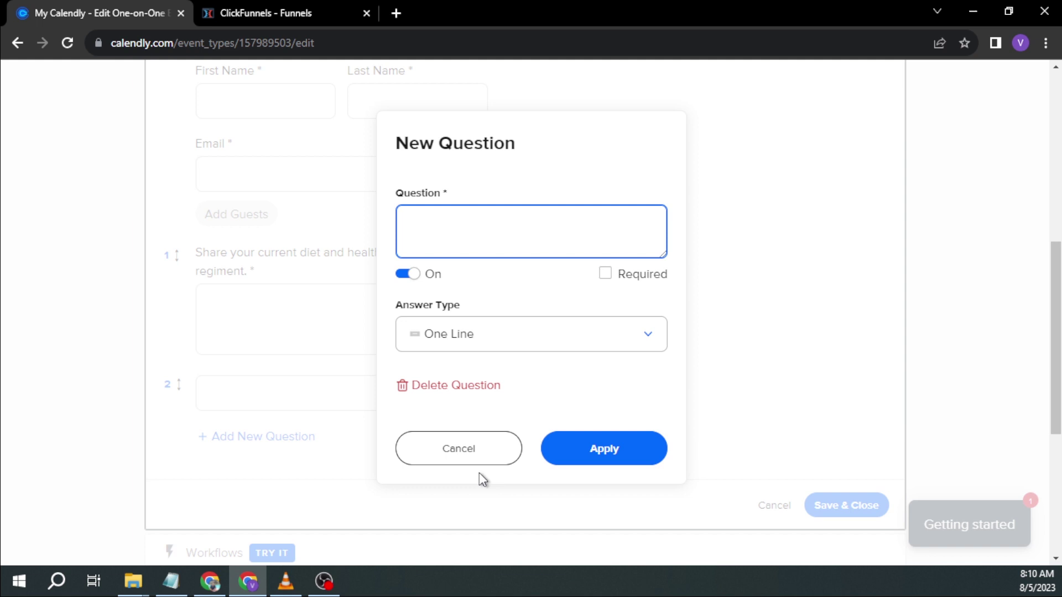
pyautogui.click(486, 446)
pyautogui.scroll(-3, 316, 347)
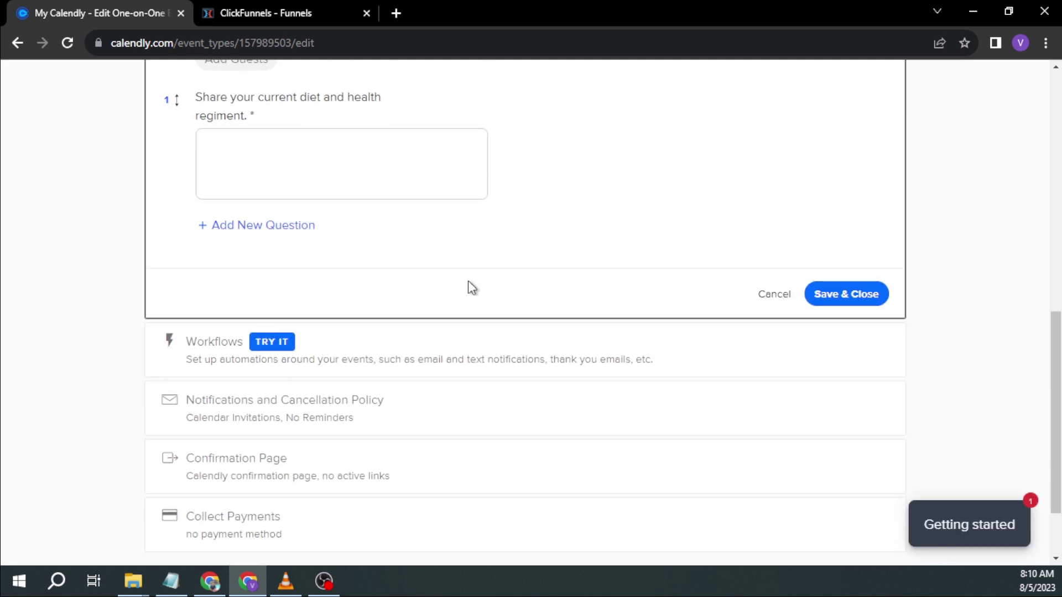
pyautogui.scroll(-2, 468, 285)
# Step: Save the invitee questions, preview the live booking page, and copy the Consultation Call link
pyautogui.click(829, 198)
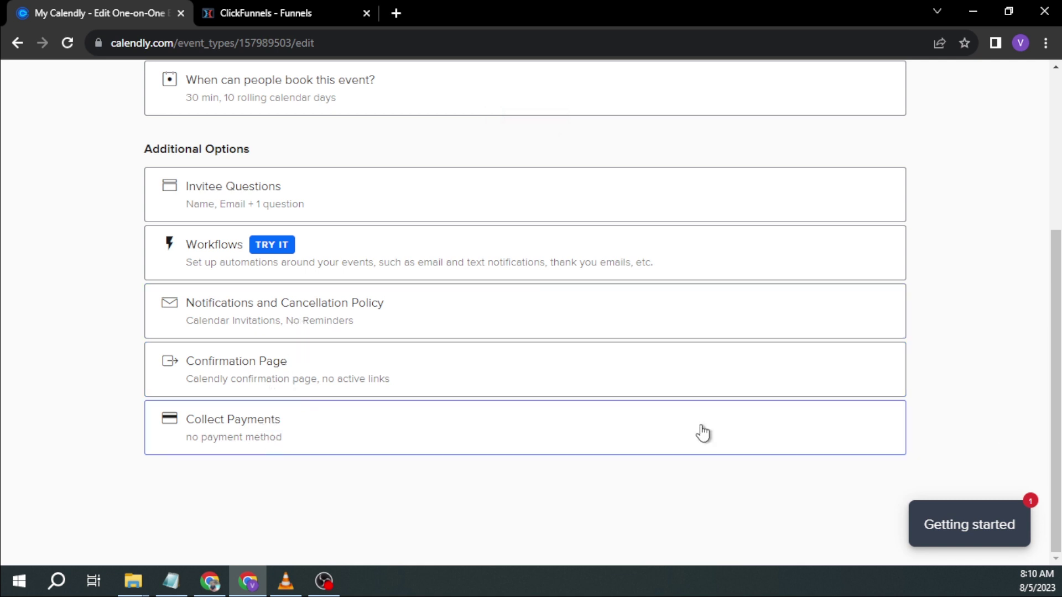
pyautogui.scroll(5, 856, 432)
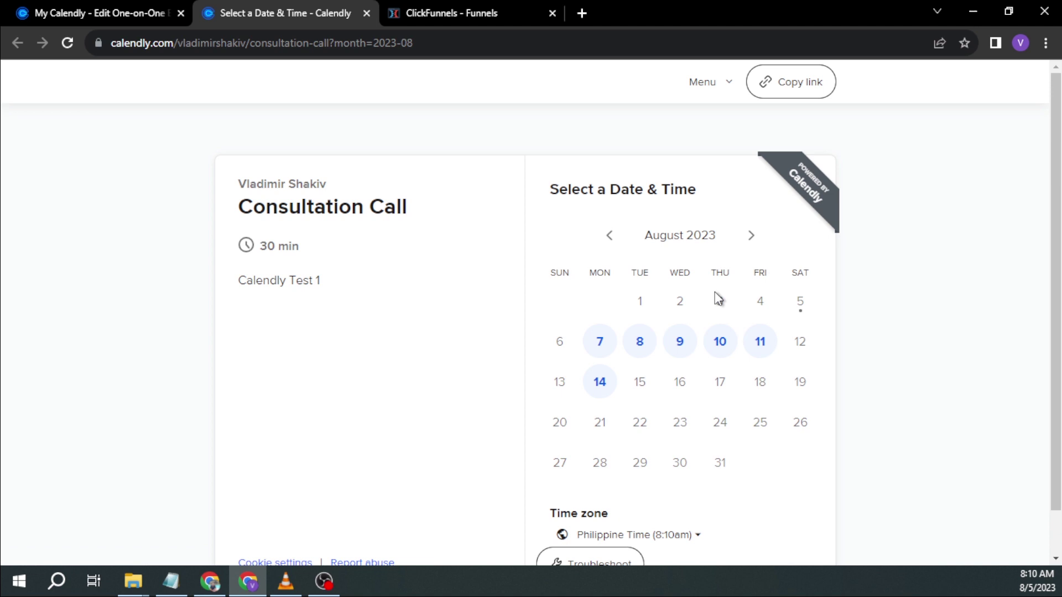
pyautogui.scroll(-1, 654, 317)
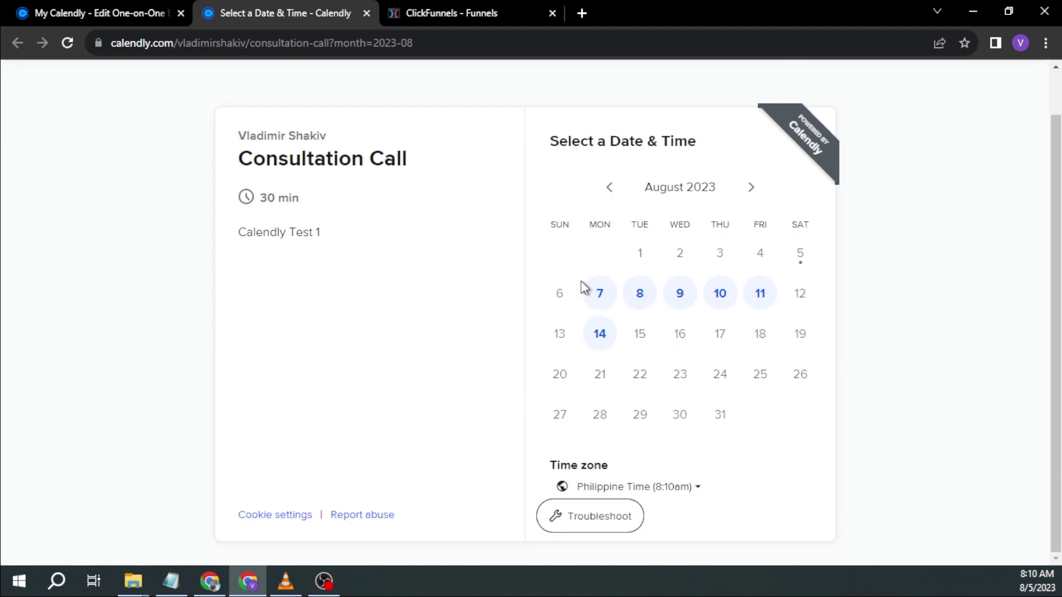
pyautogui.click(365, 13)
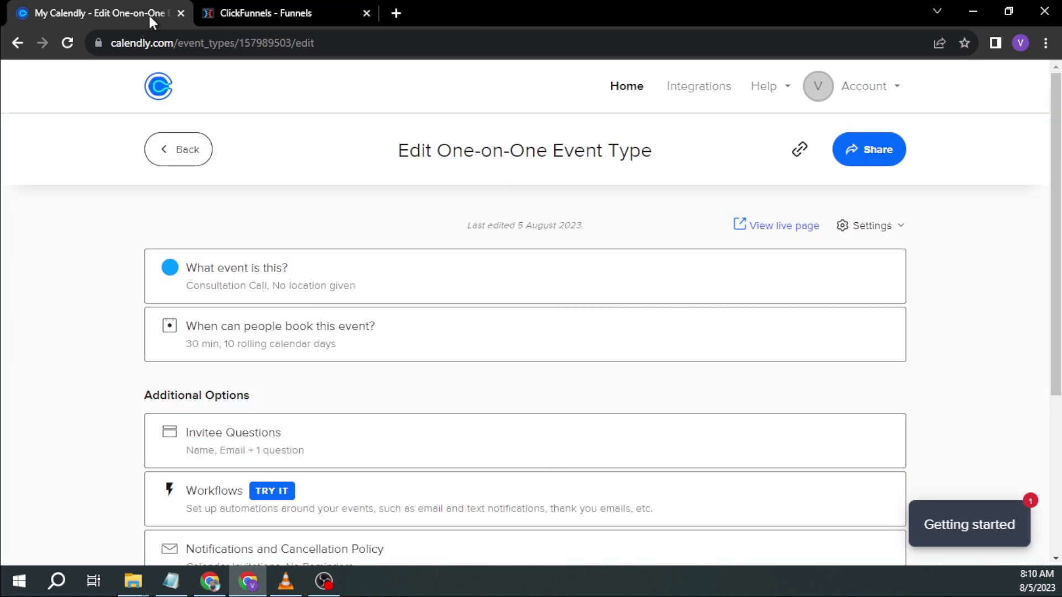
pyautogui.click(800, 150)
# Step: Set the Schedule a Consultation Now button's On click action to go to a custom URL
pyautogui.click(265, 12)
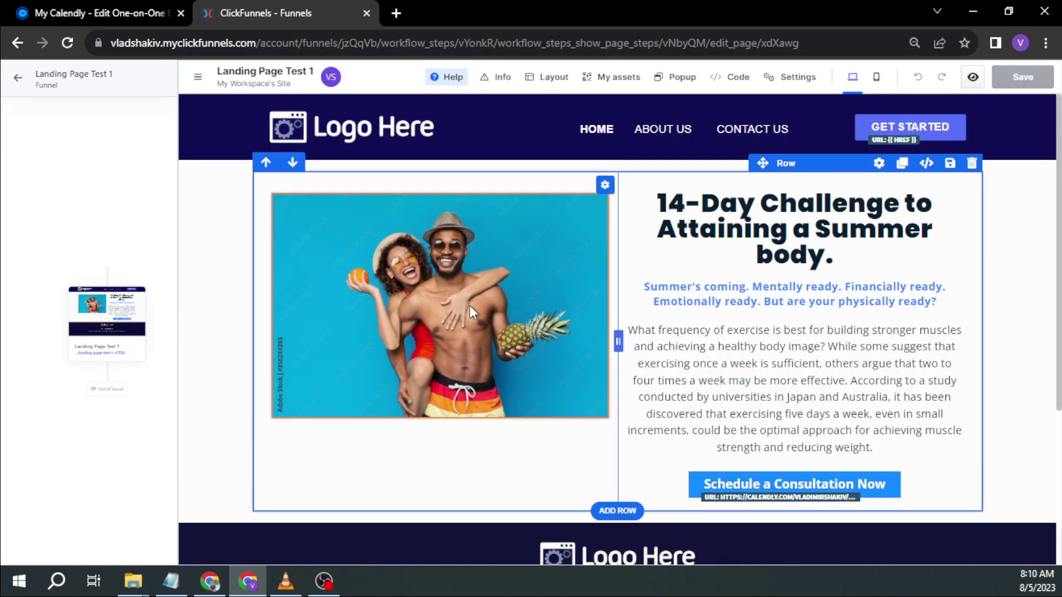
pyautogui.moveTo(596, 323)
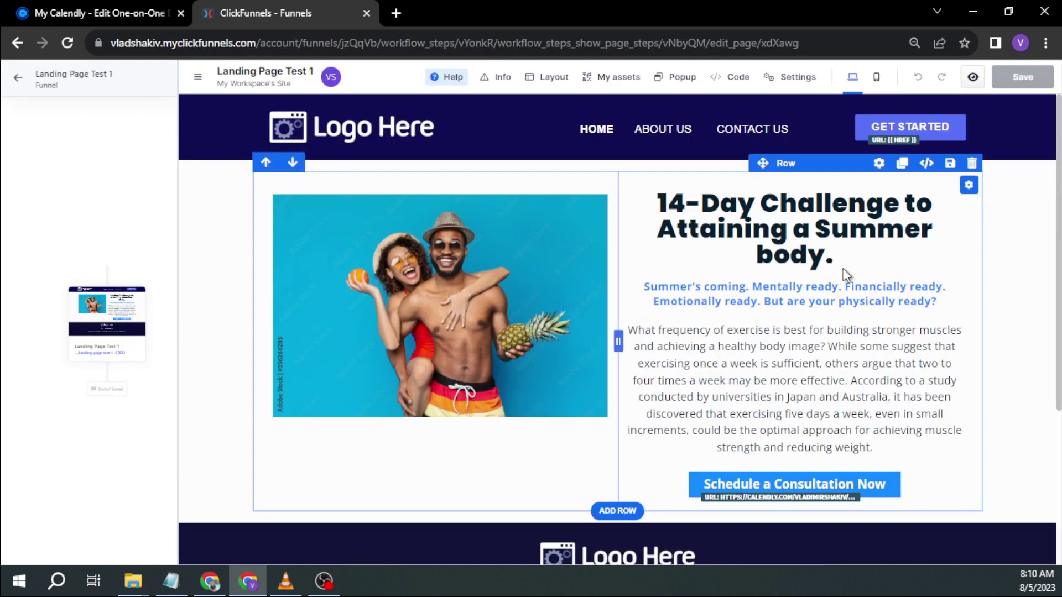
pyautogui.scroll(-3, 741, 501)
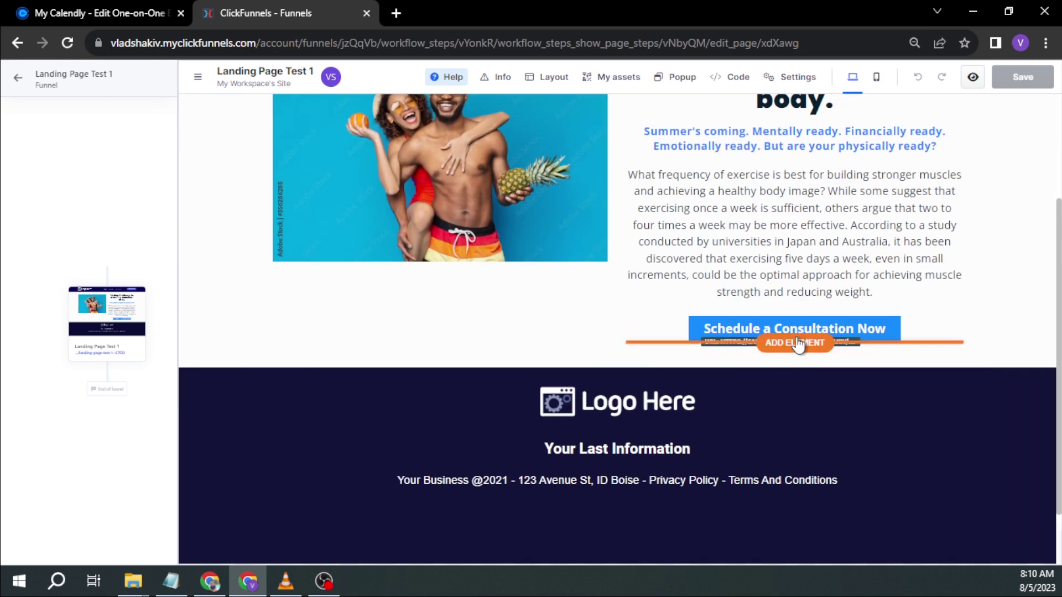
pyautogui.scroll(3, 609, 319)
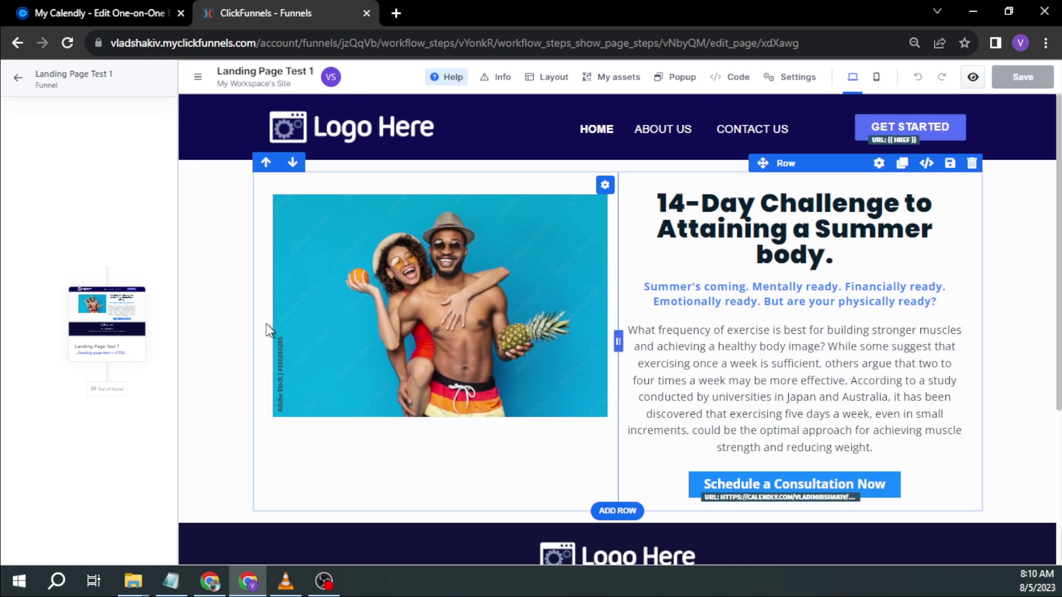
pyautogui.click(218, 321)
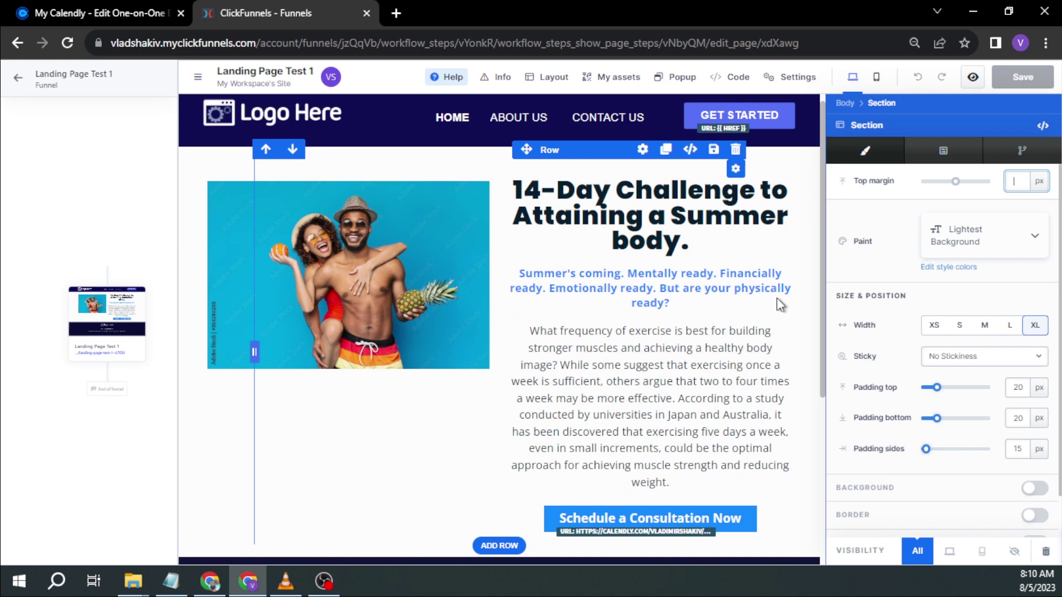
pyautogui.scroll(-3, 719, 343)
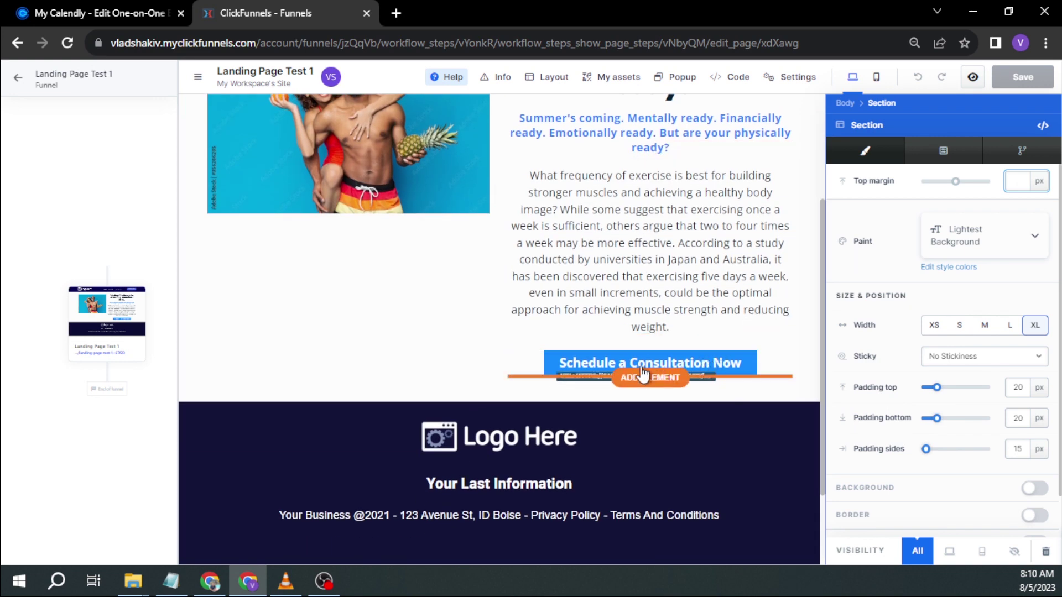
pyautogui.press('Escape')
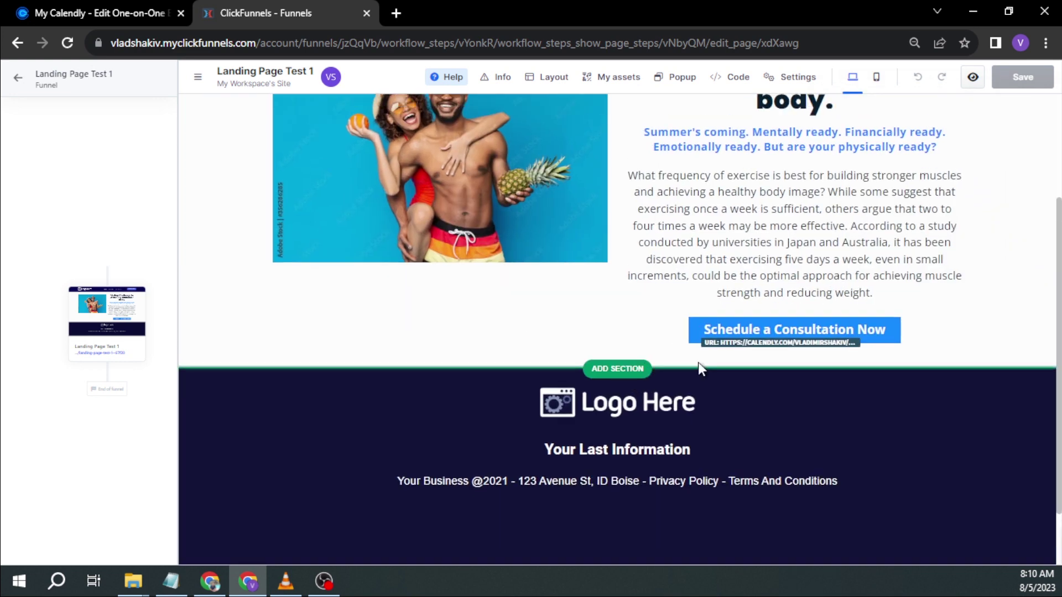
pyautogui.click(801, 326)
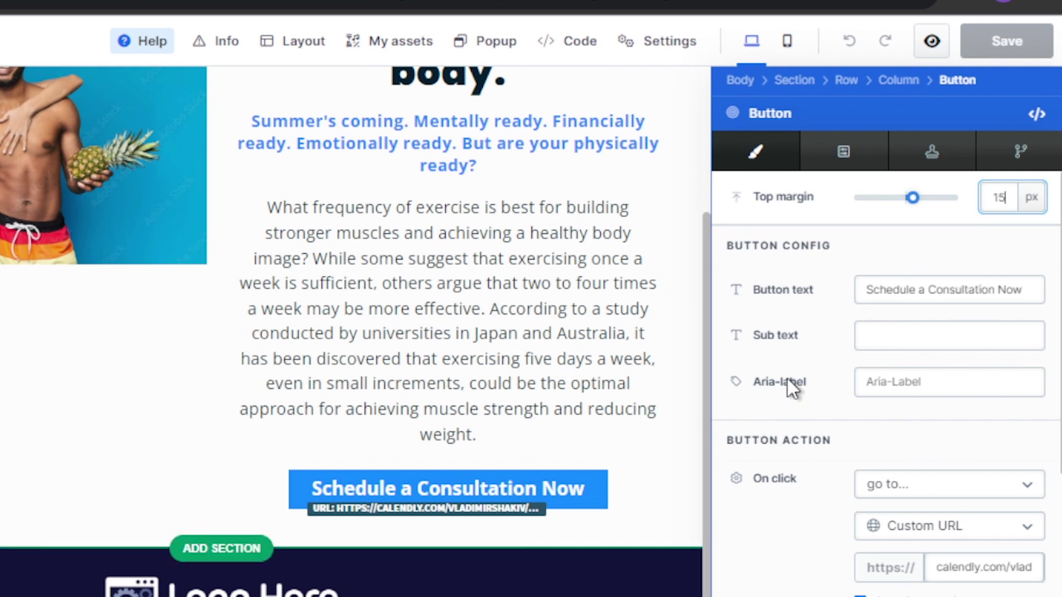
pyautogui.scroll(-3, 772, 394)
pyautogui.click(879, 370)
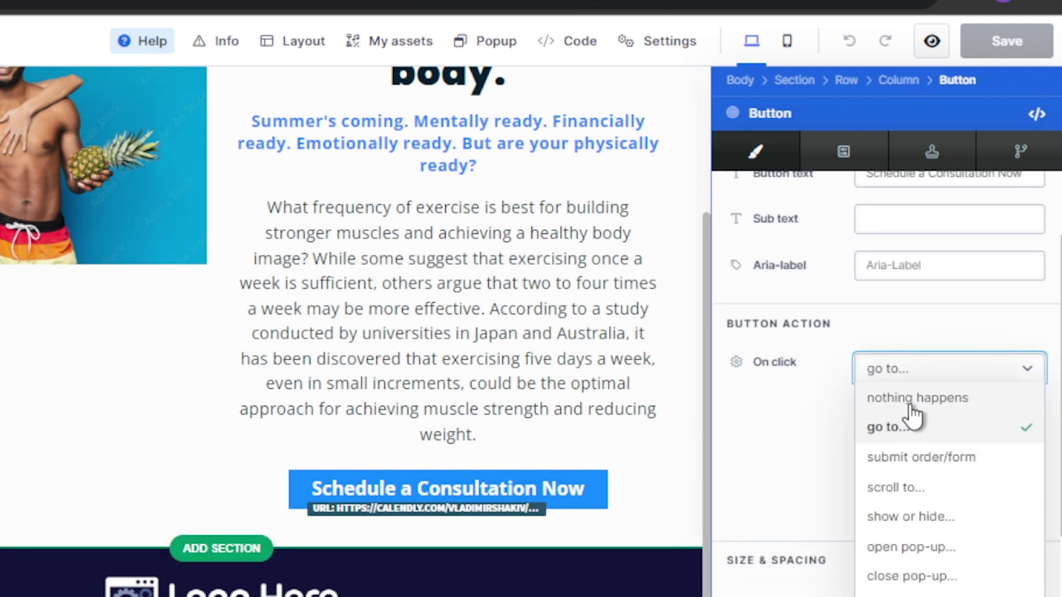
pyautogui.click(947, 459)
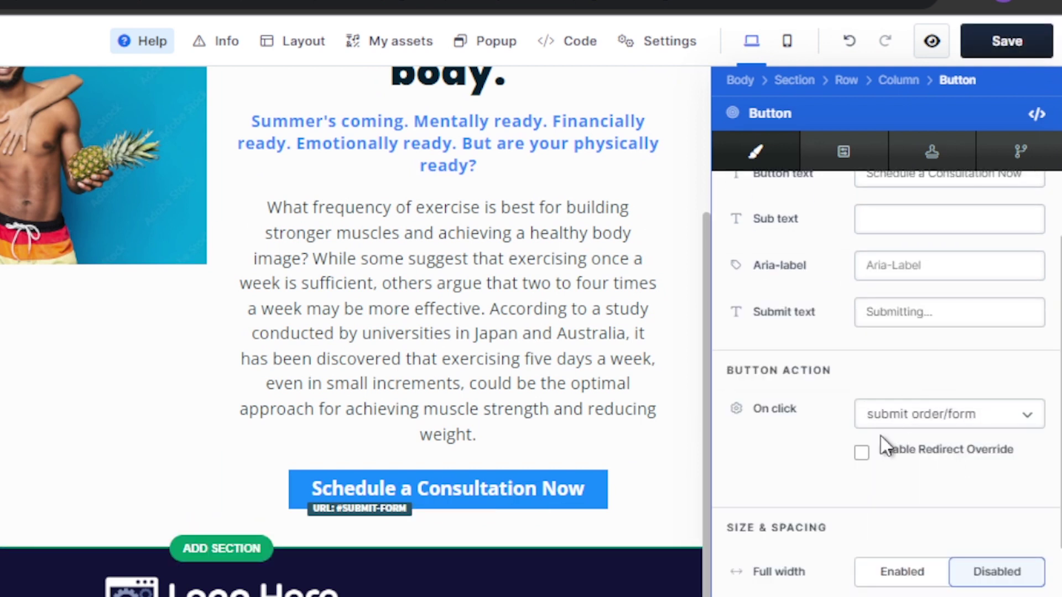
pyautogui.click(969, 422)
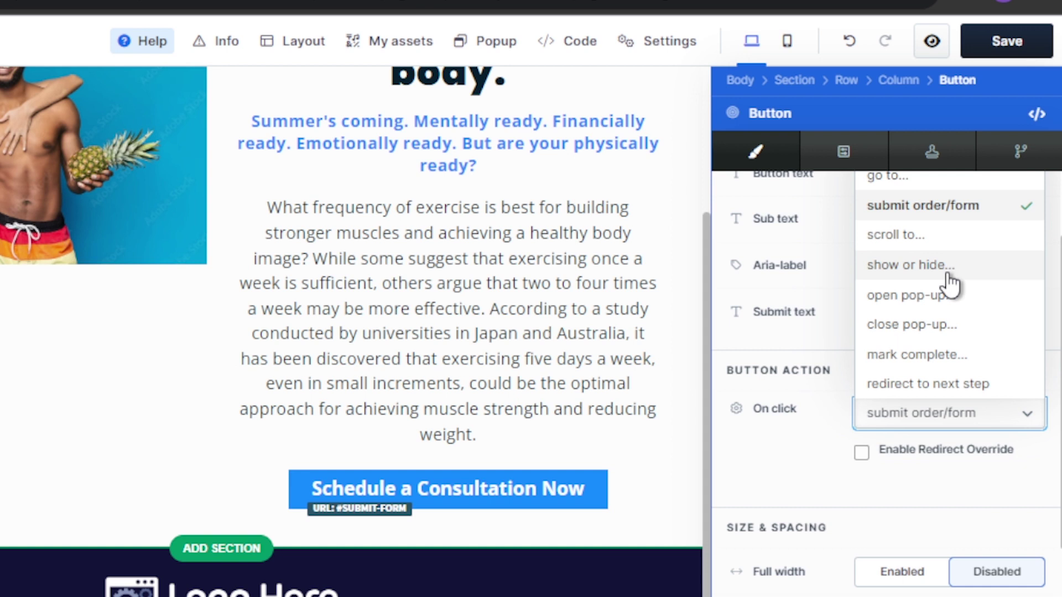
pyautogui.scroll(3, 912, 310)
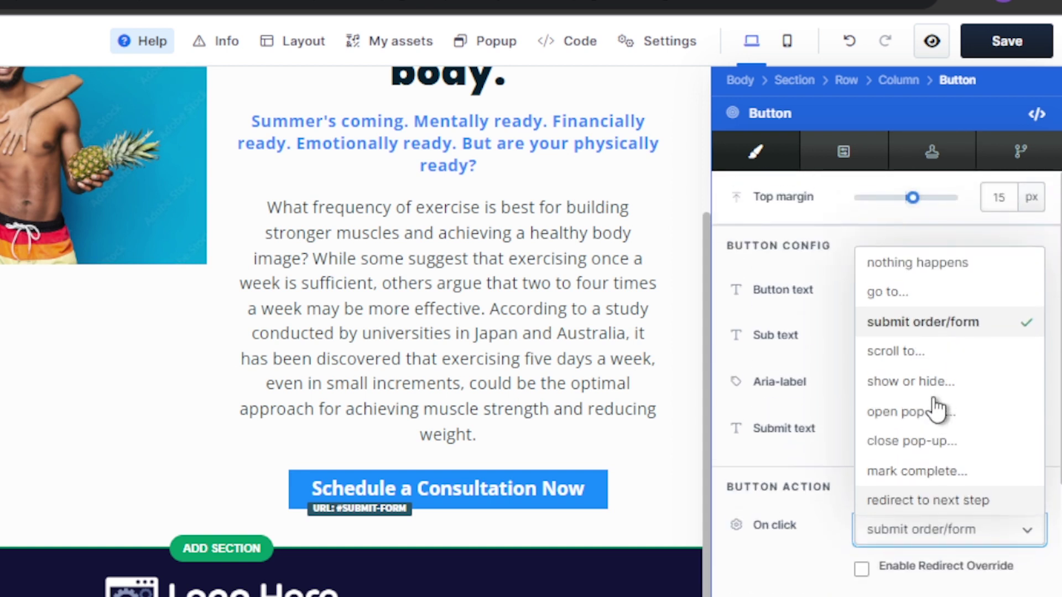
pyautogui.click(899, 294)
# Step: Paste the Calendly booking link as the button URL and enable Open in new window
pyautogui.scroll(-3, 787, 576)
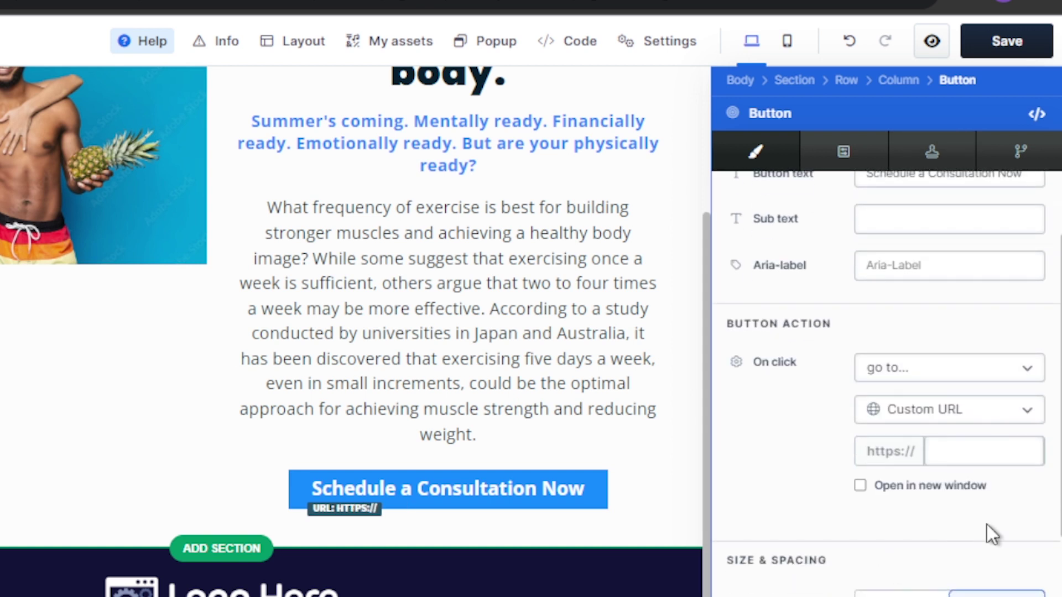
pyautogui.click(962, 446)
pyautogui.hotkey('ctrl', 'v')
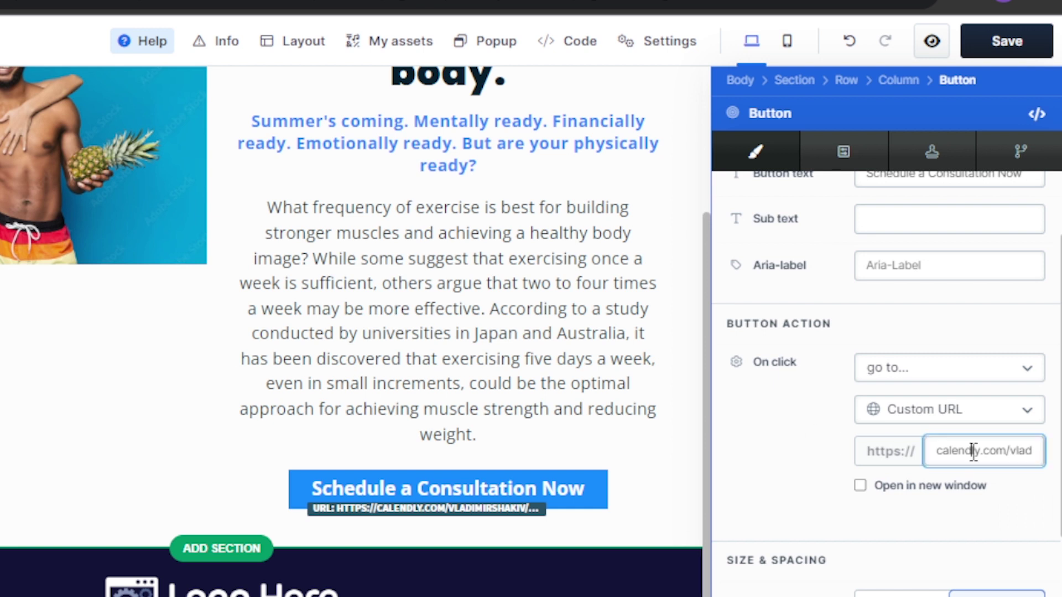
pyautogui.tripleClick(974, 451)
pyautogui.click(793, 487)
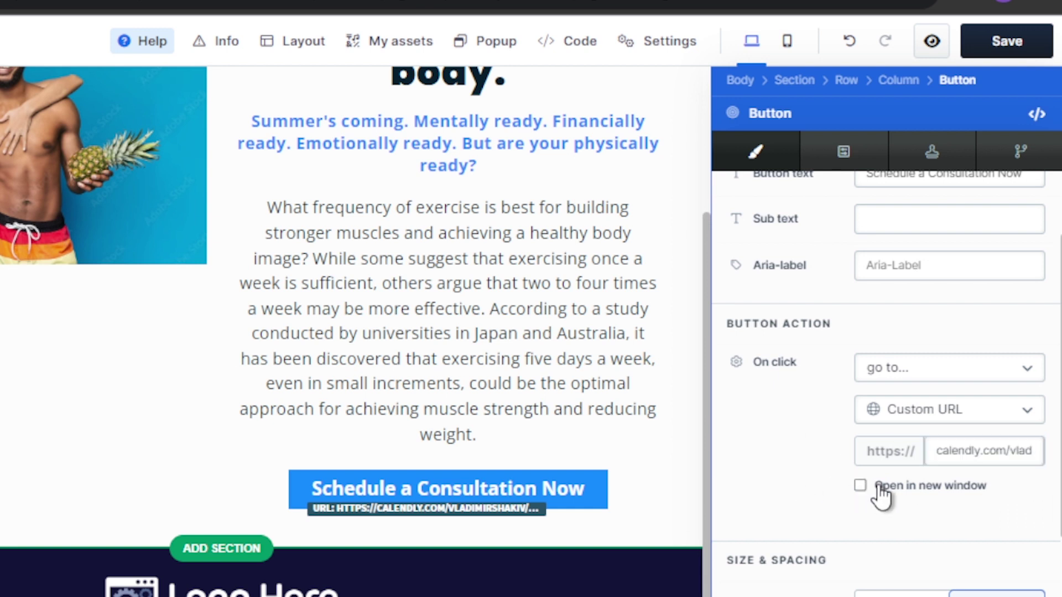
pyautogui.click(861, 487)
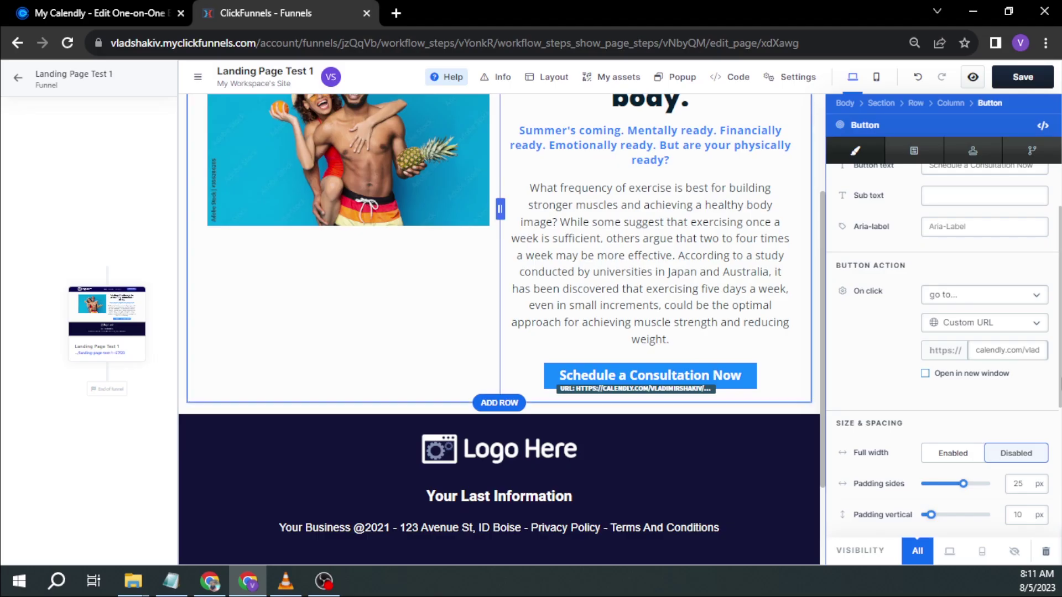
pyautogui.click(925, 374)
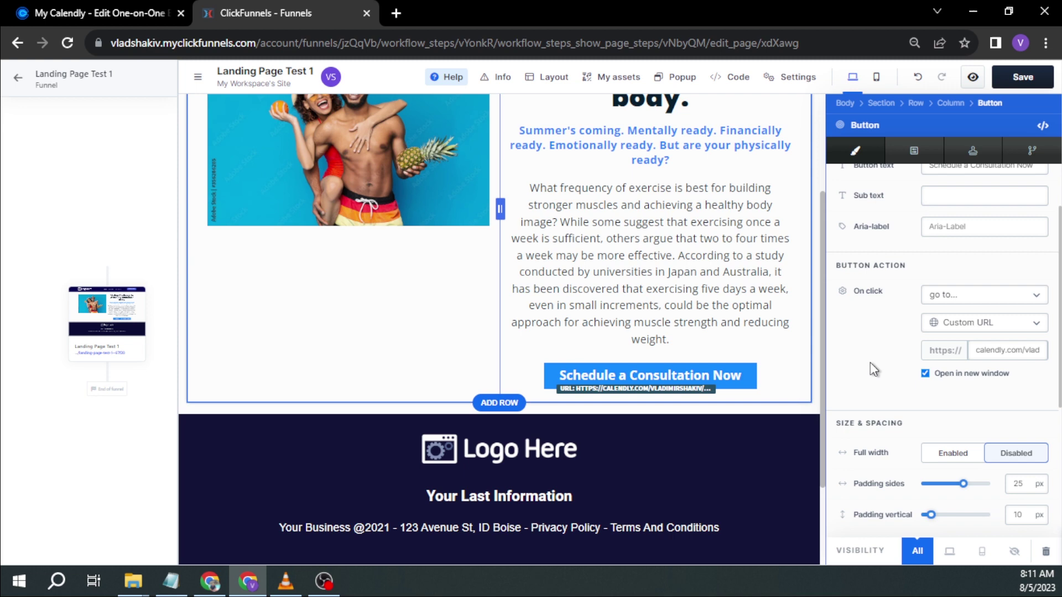
pyautogui.scroll(-4, 893, 397)
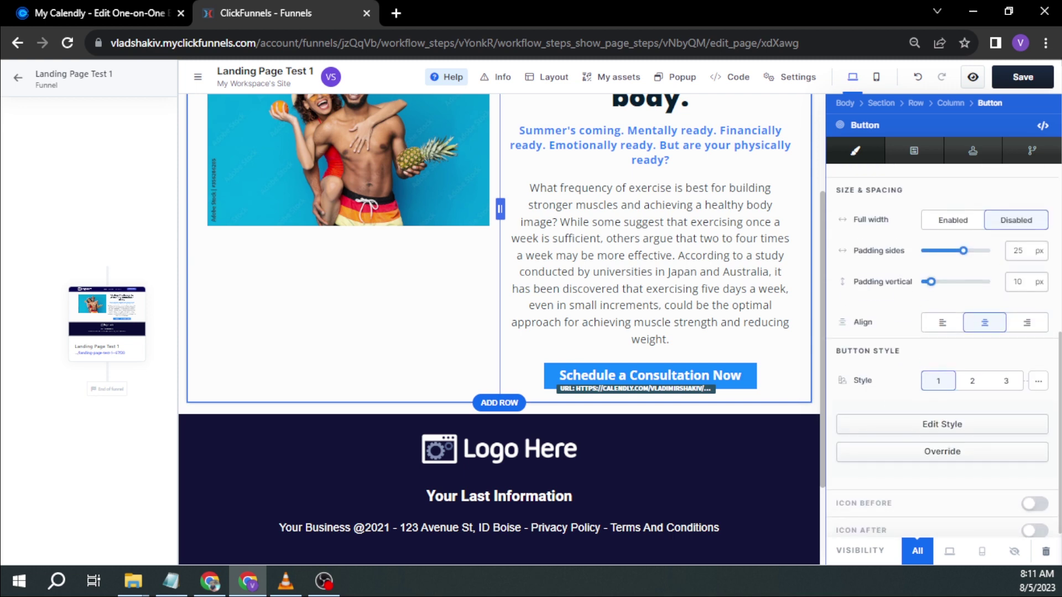
# Step: Save Landing Page Test 1, preview it, and test the Schedule a Consultation Now button
pyautogui.click(1023, 77)
pyautogui.scroll(-1, 783, 240)
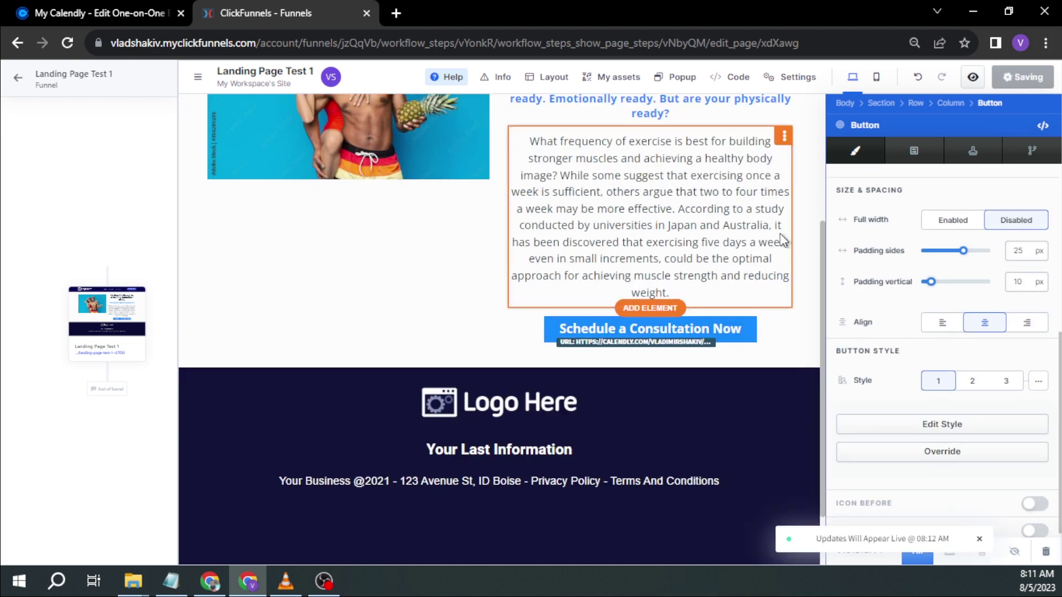
pyautogui.click(973, 77)
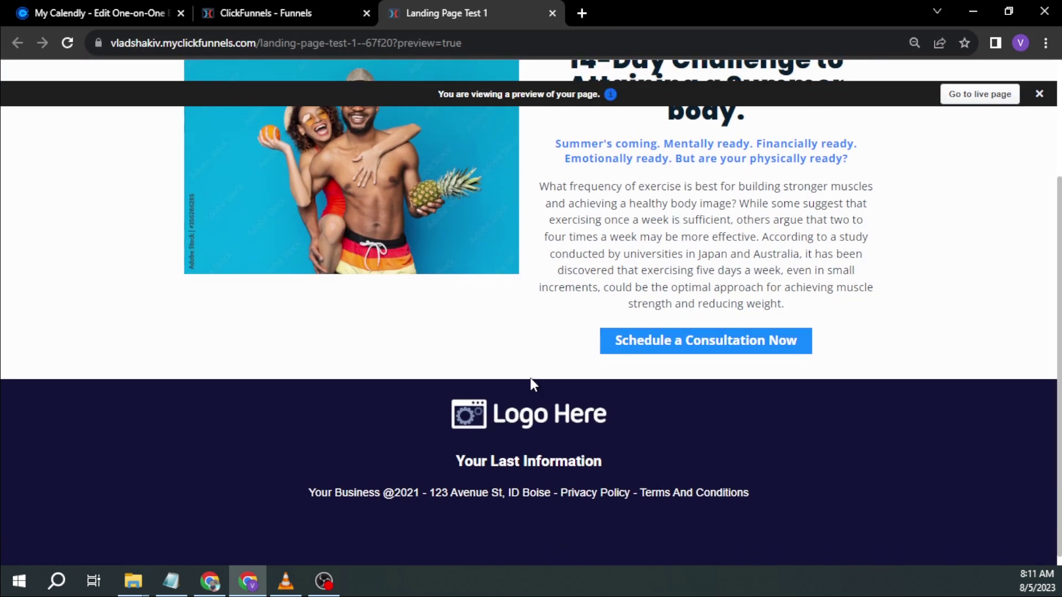
pyautogui.scroll(4, 530, 382)
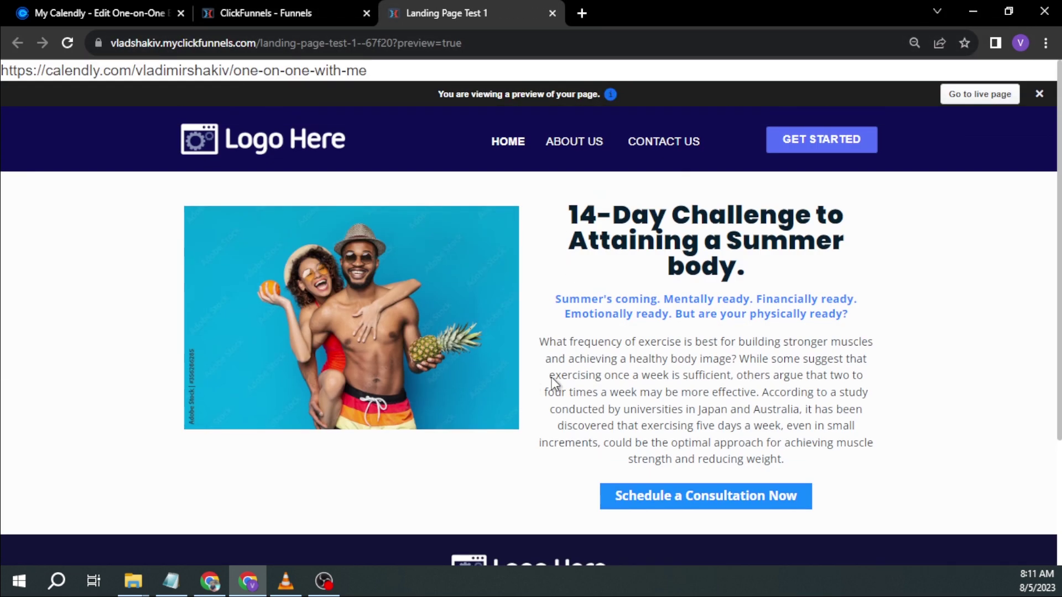
pyautogui.click(669, 504)
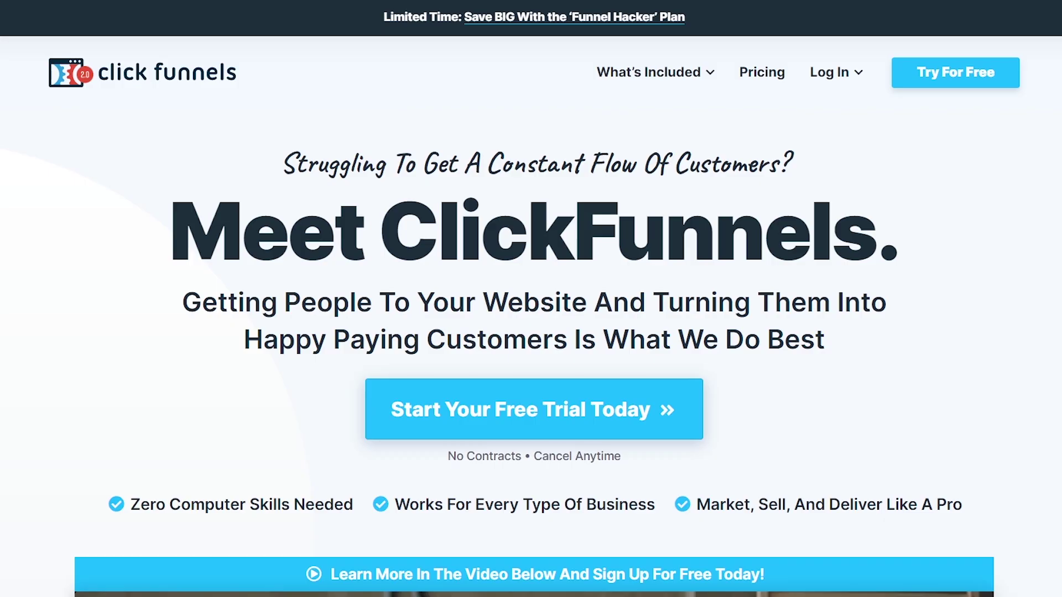
# Step: Scroll the ClickFunnels homepage down to 'The Funnel Is The Secret To Your Online Success'
pyautogui.scroll(-9, 531, 332)
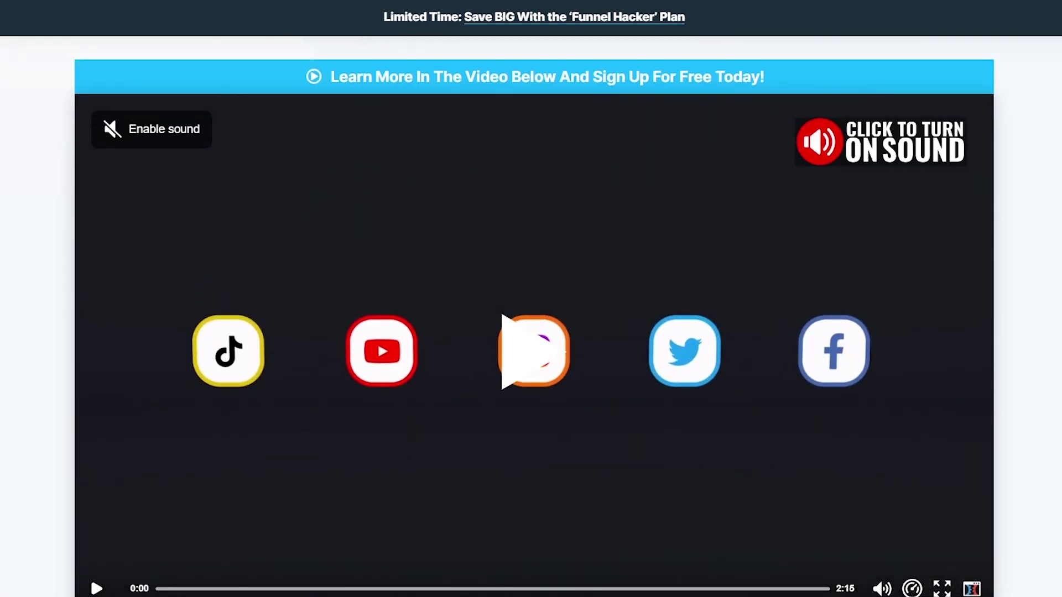
pyautogui.scroll(-10, 531, 332)
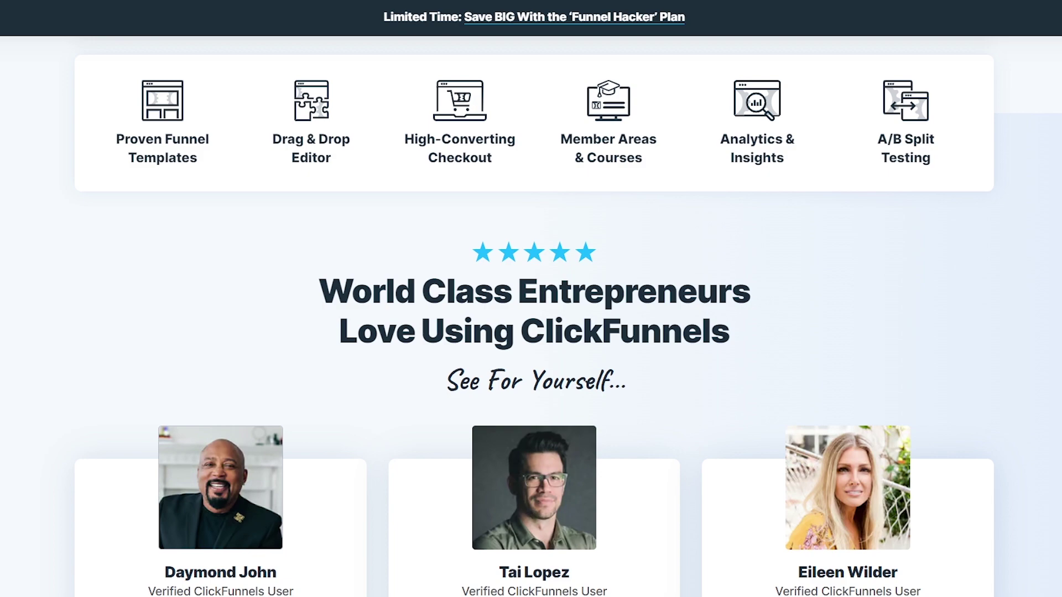
pyautogui.scroll(-3, 531, 332)
pyautogui.scroll(-17, 531, 332)
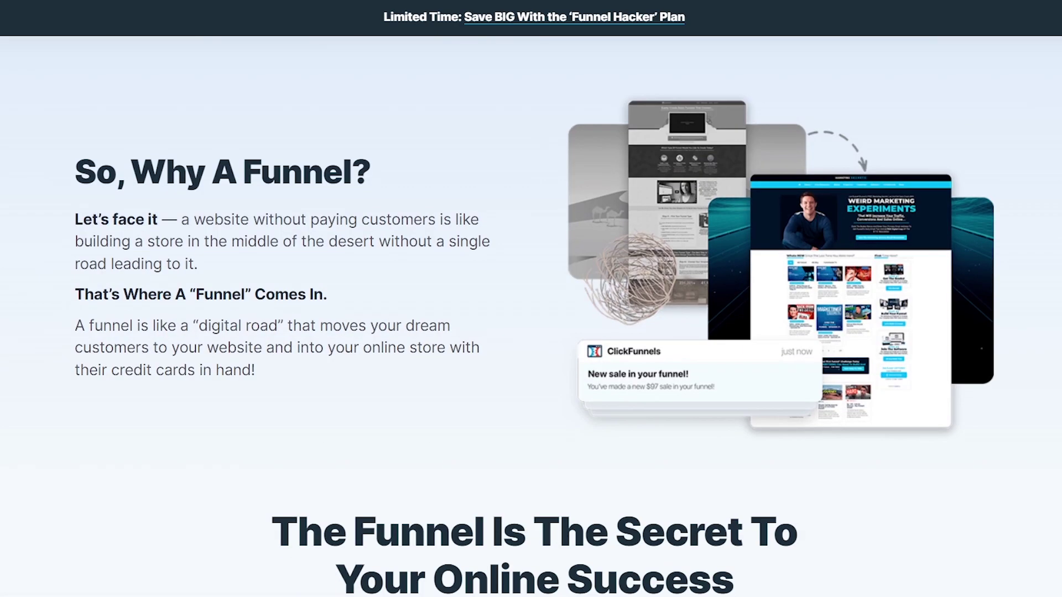
pyautogui.scroll(-8, 531, 331)
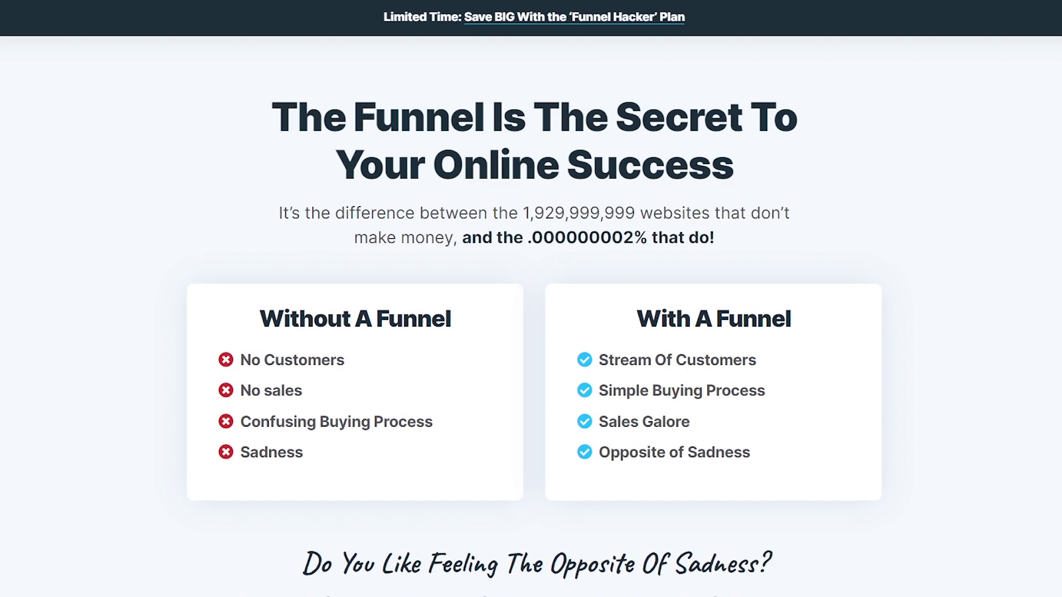